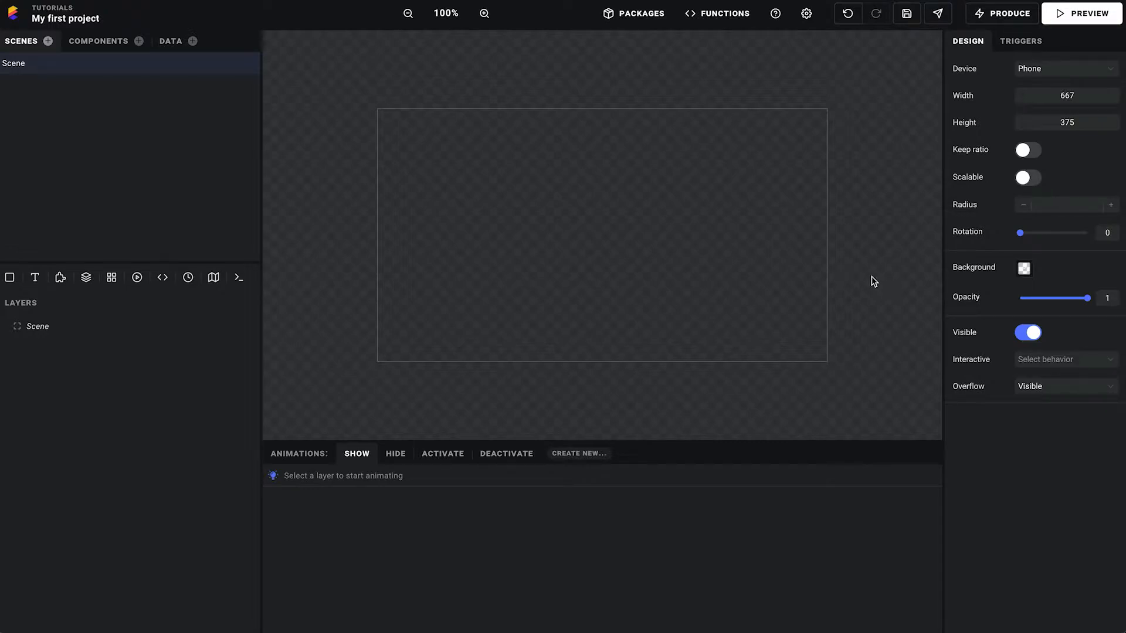
# Add a text layer about 243 wide and 59 high in the lower part of the scene
pyautogui.click(35, 283)
pyautogui.moveTo(593, 243); pyautogui.dragTo(573, 287)
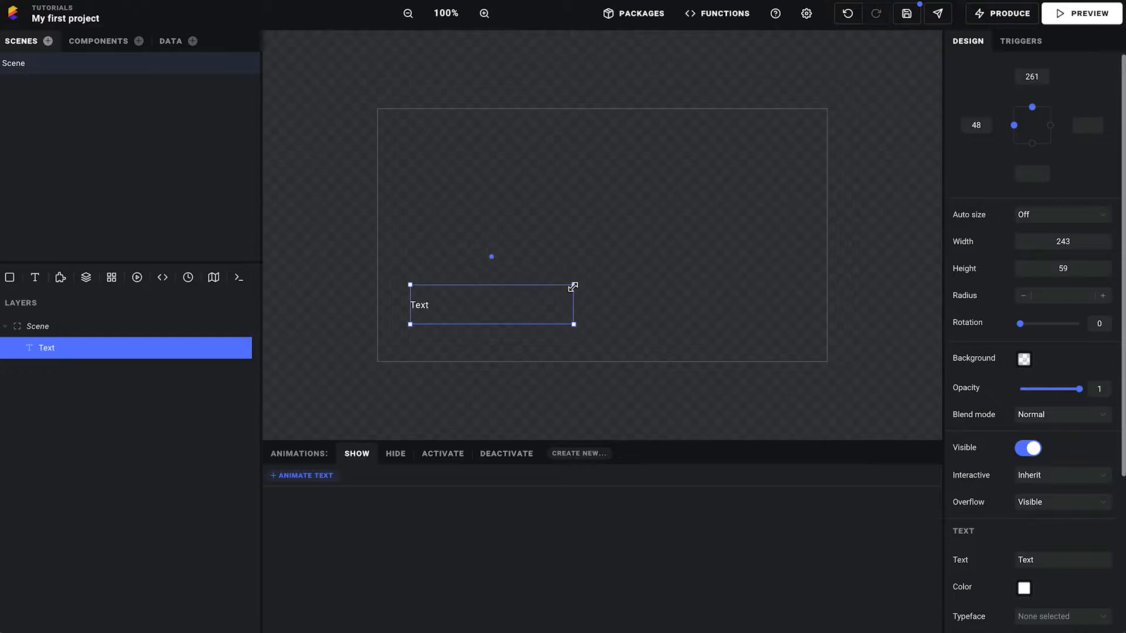
pyautogui.moveTo(417, 316); pyautogui.dragTo(413, 330)
# Anchor the text layer to the scene's left and bottom edges with a distance of 48 from each
pyautogui.click(1032, 109)
pyautogui.click(985, 125)
pyautogui.write('48')
pyautogui.press('Tab')
pyautogui.write('48')
pyautogui.press('Tab')
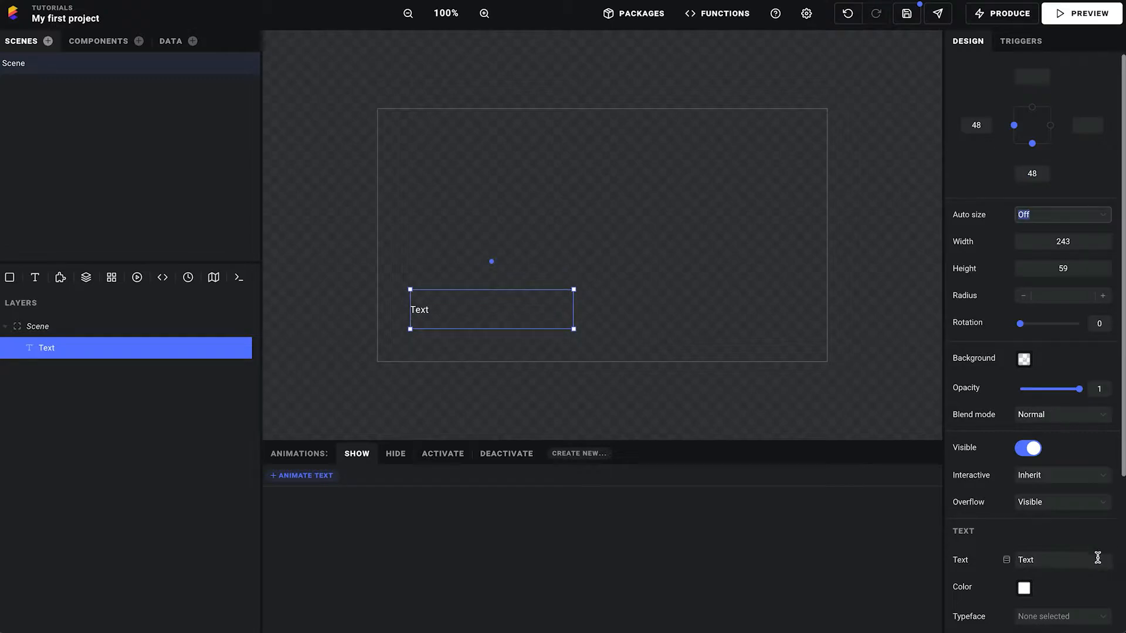
# Set the text's font size to 32 and widen the text layer to about 363
pyautogui.scroll(-4, 1097, 558)
pyautogui.click(1079, 459)
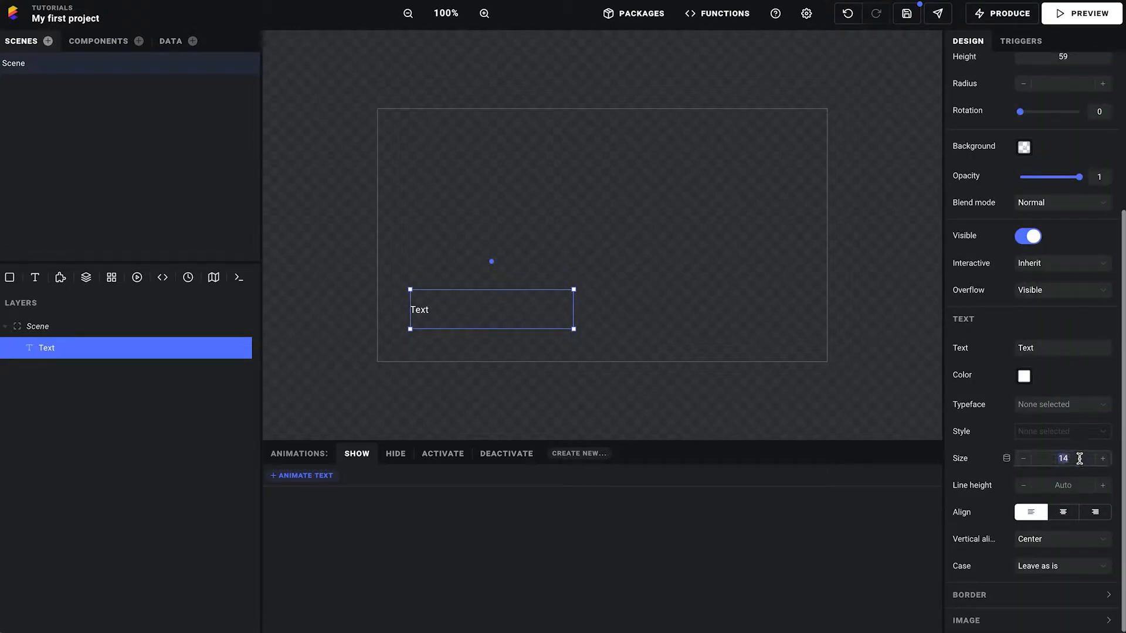
pyautogui.write('32')
pyautogui.click(1063, 486)
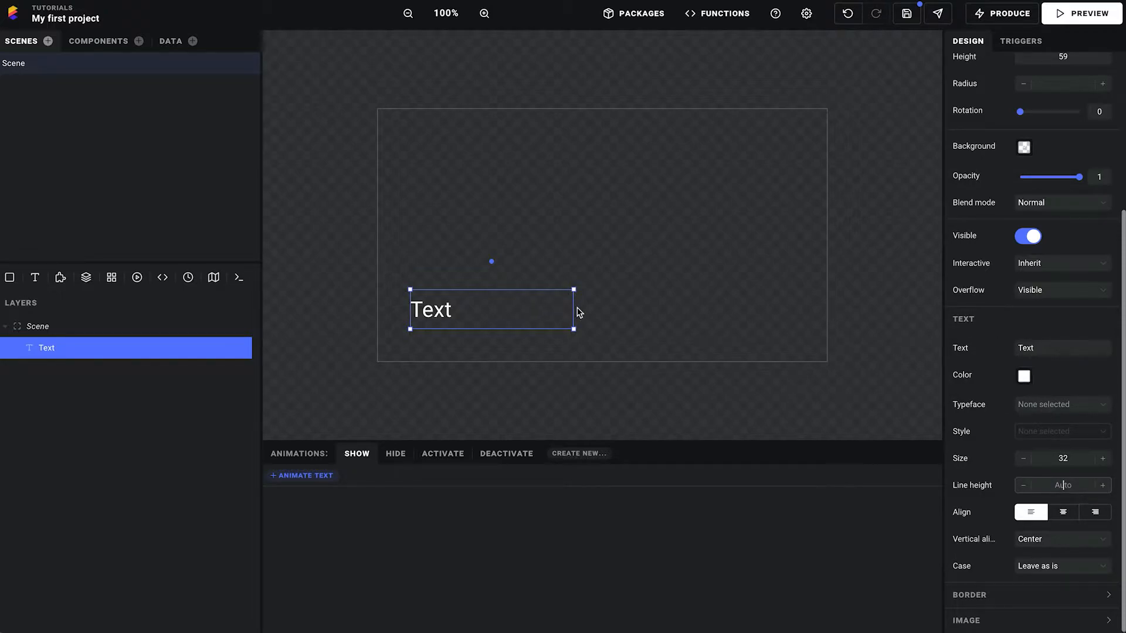
pyautogui.click(634, 235)
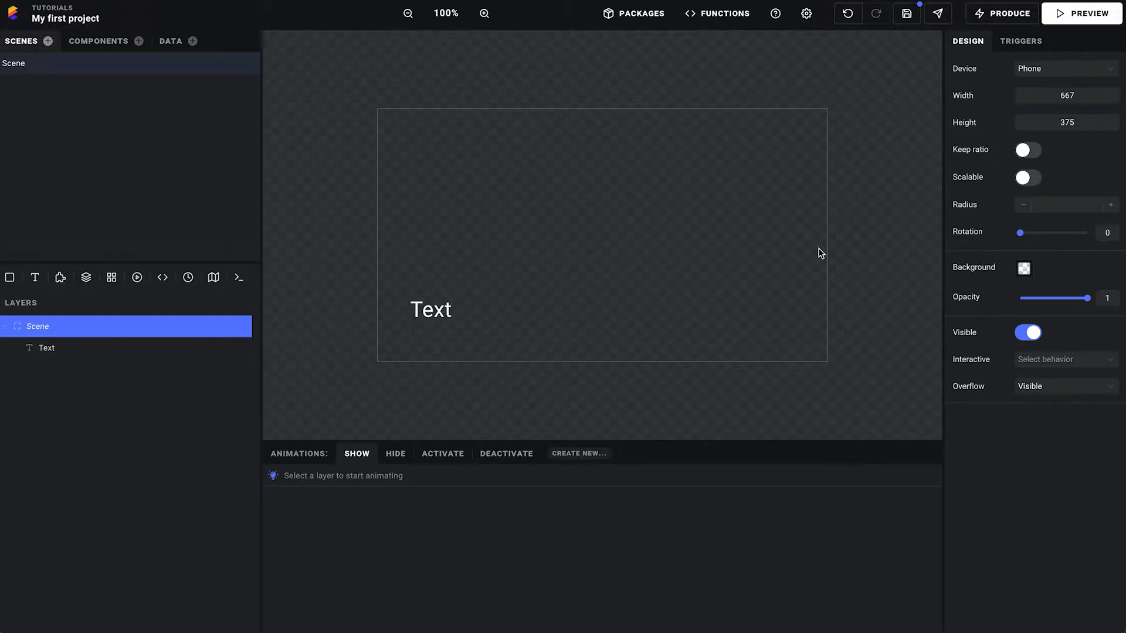
# Preview the scene, switch its visibility off and on again, and return to the editor
pyautogui.click(1054, 21)
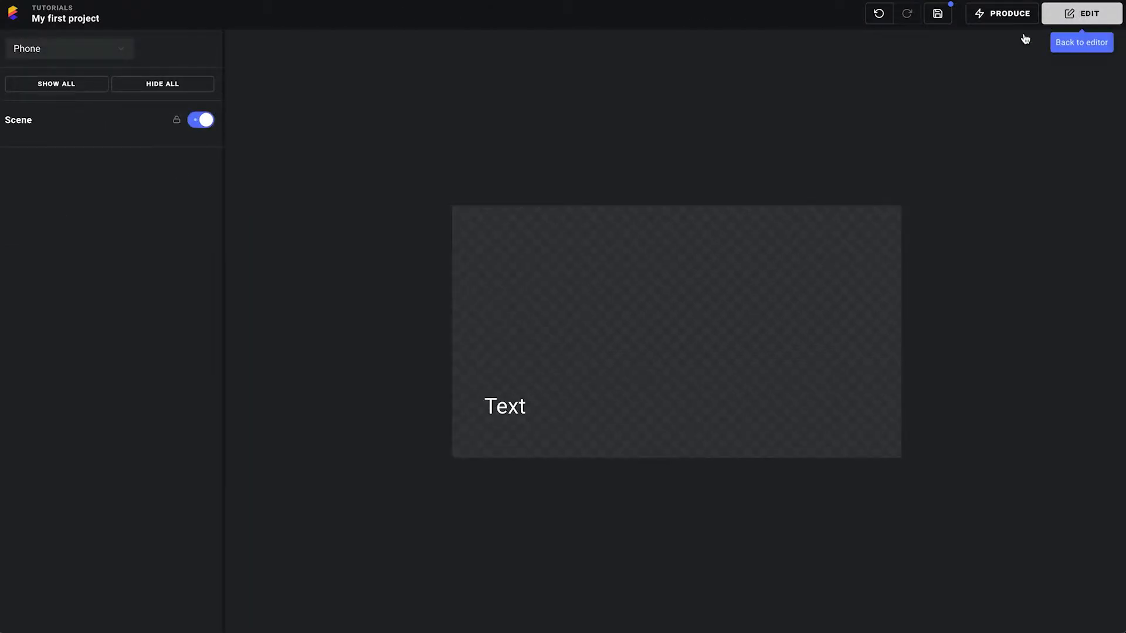
pyautogui.click(209, 126)
pyautogui.click(210, 126)
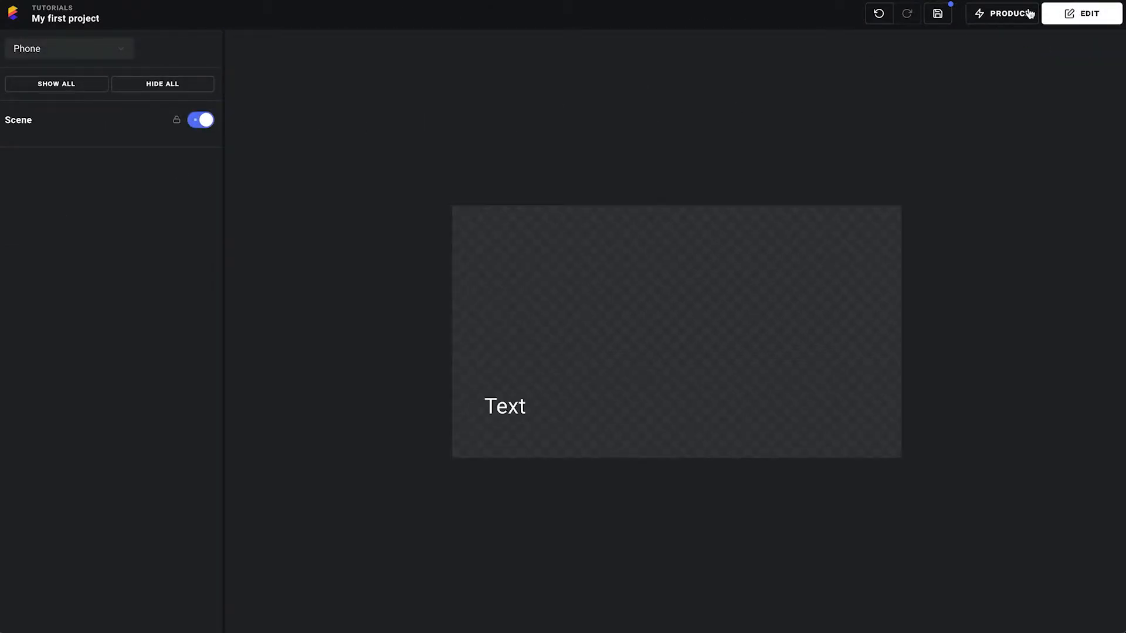
pyautogui.click(1090, 14)
# Add the "Slide in: Bottom" preset to the text layer's Show animation and adjust its placement on the timeline
pyautogui.click(90, 352)
pyautogui.click(303, 475)
pyautogui.moveTo(385, 496)
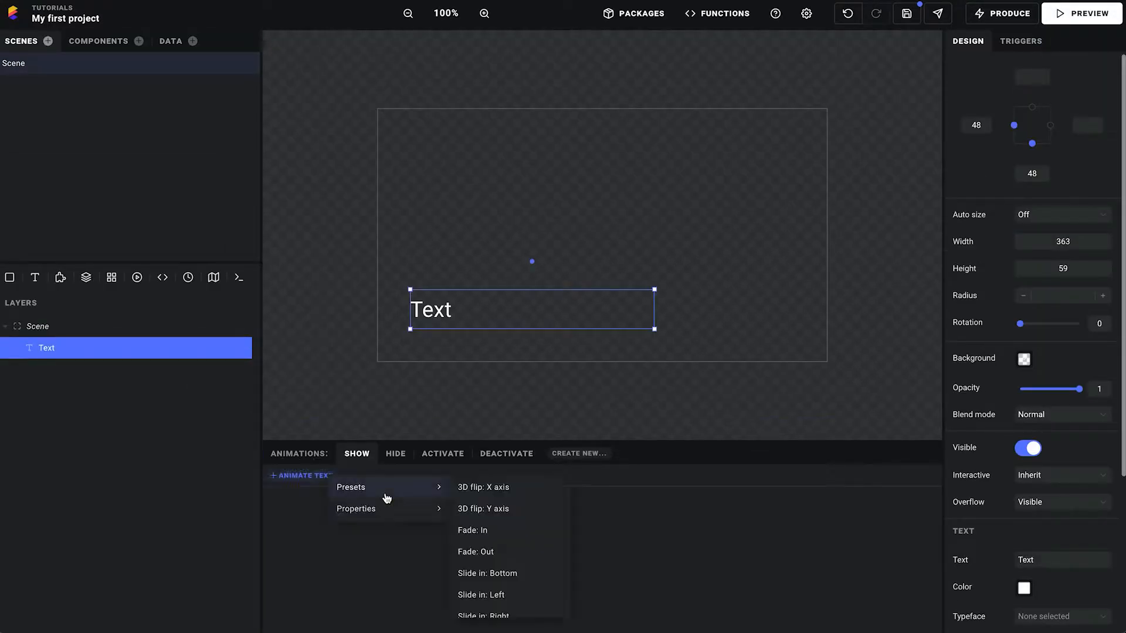
pyautogui.scroll(-2, 498, 532)
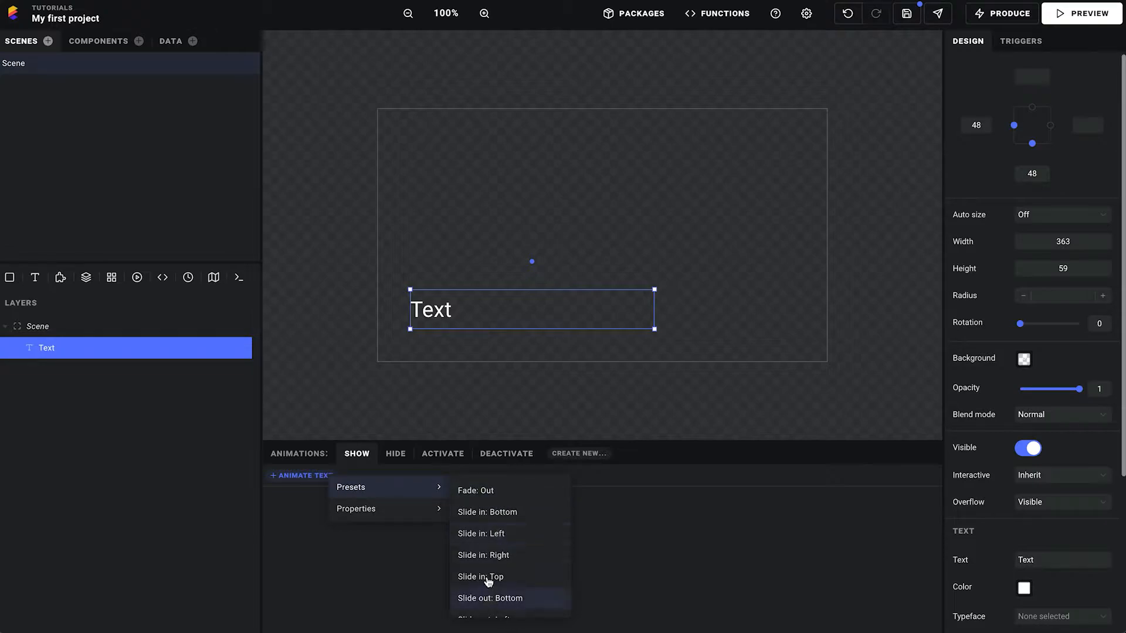
pyautogui.click(502, 515)
pyautogui.moveTo(571, 508); pyautogui.dragTo(551, 507)
# Add the "Slide out: Bottom" preset to the text layer's Hide animation, running from 0 to about 0.5 seconds
pyautogui.click(395, 454)
pyautogui.click(293, 475)
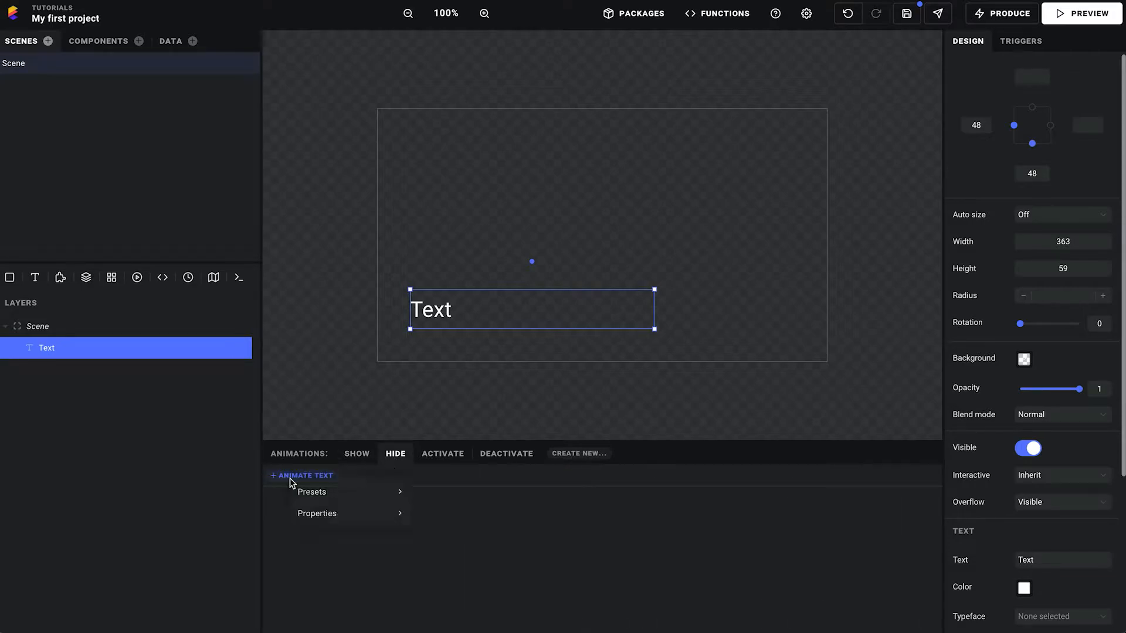
pyautogui.moveTo(343, 493)
pyautogui.scroll(-5, 466, 540)
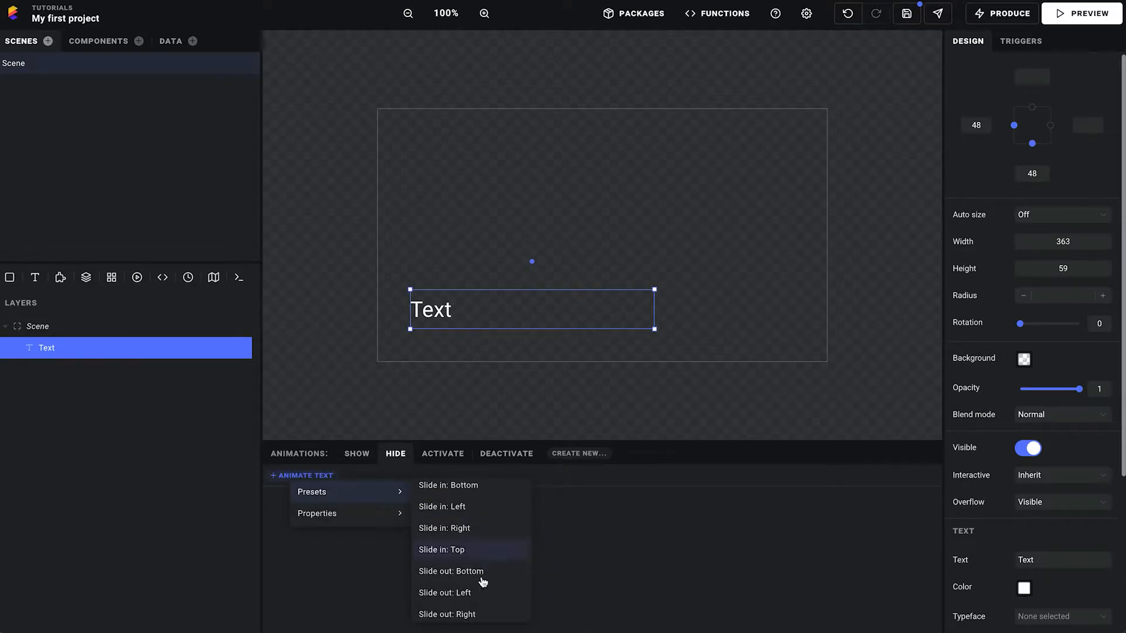
pyautogui.click(468, 571)
pyautogui.moveTo(583, 500); pyautogui.dragTo(553, 501)
# Preview the scene's slide-out animation by hiding the scene, and return to the editor
pyautogui.click(1062, 13)
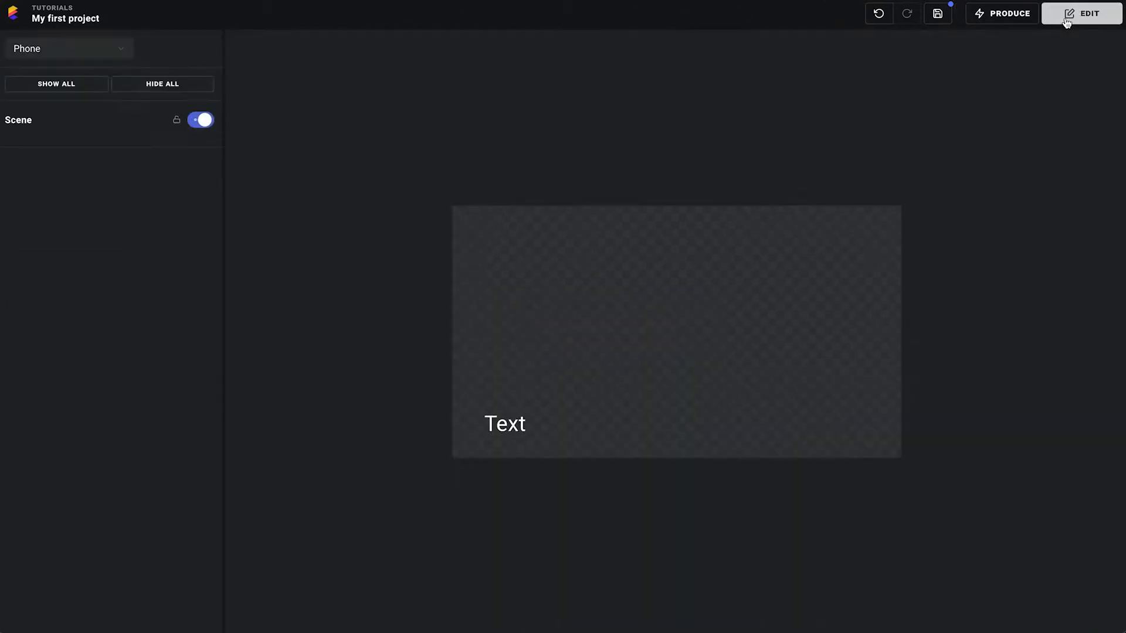
pyautogui.click(206, 122)
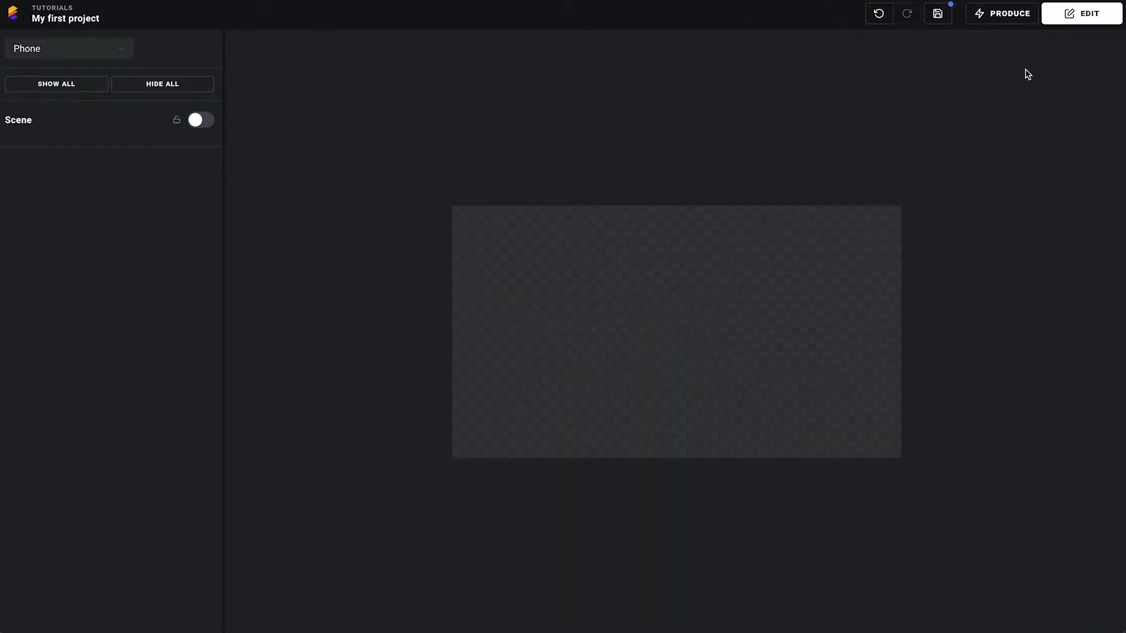
pyautogui.click(1095, 22)
# Save the project and open the list of programs available for production
pyautogui.click(906, 13)
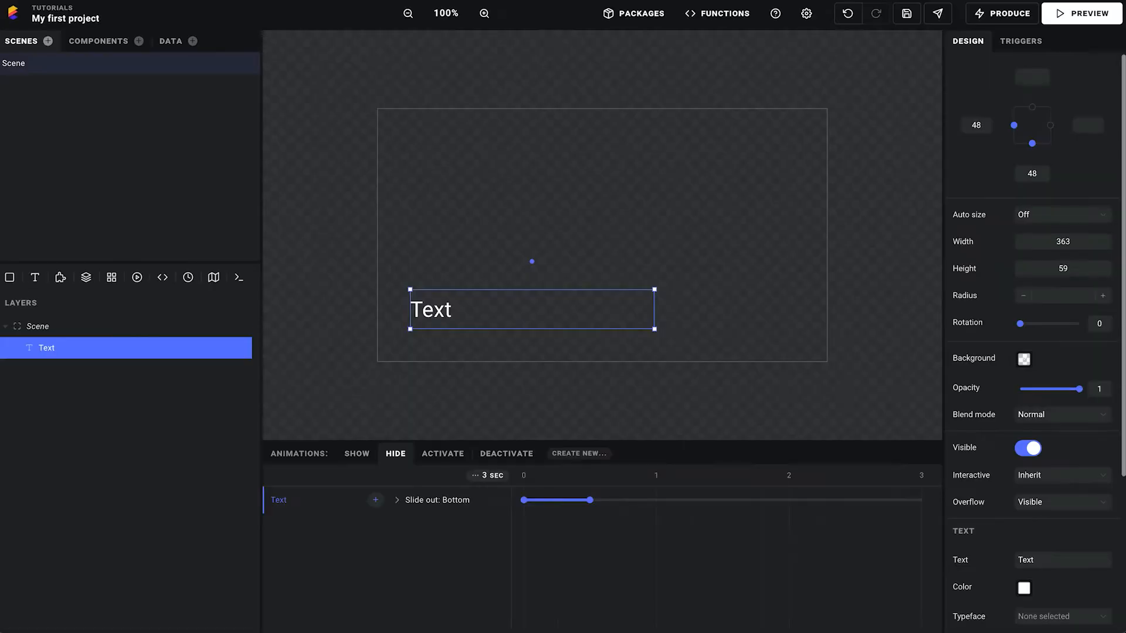
pyautogui.click(885, 154)
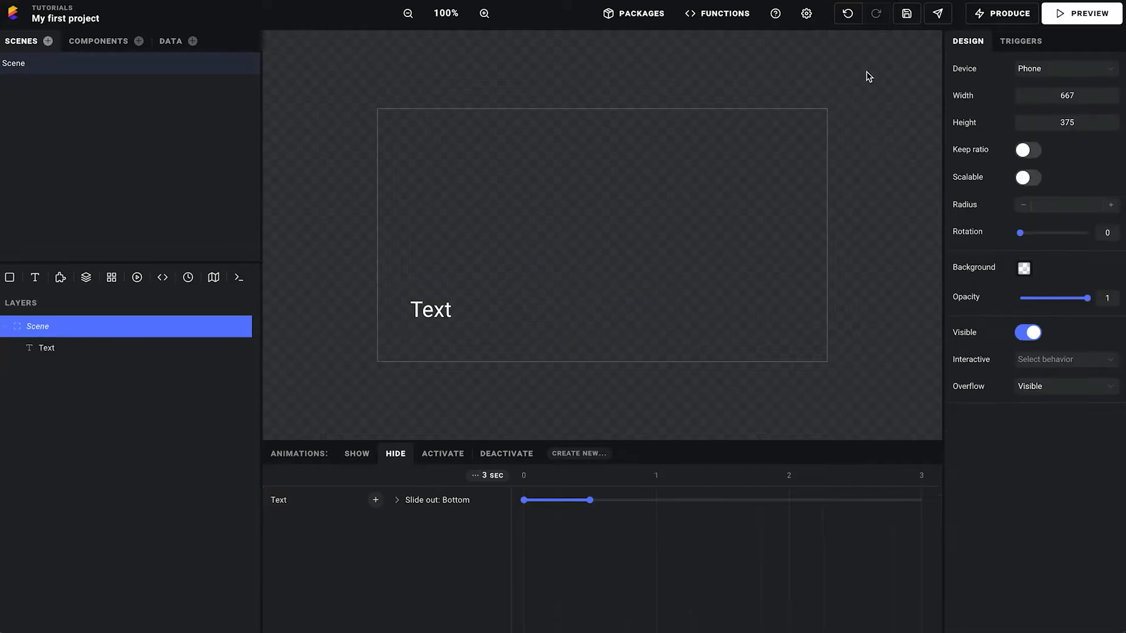
pyautogui.click(998, 14)
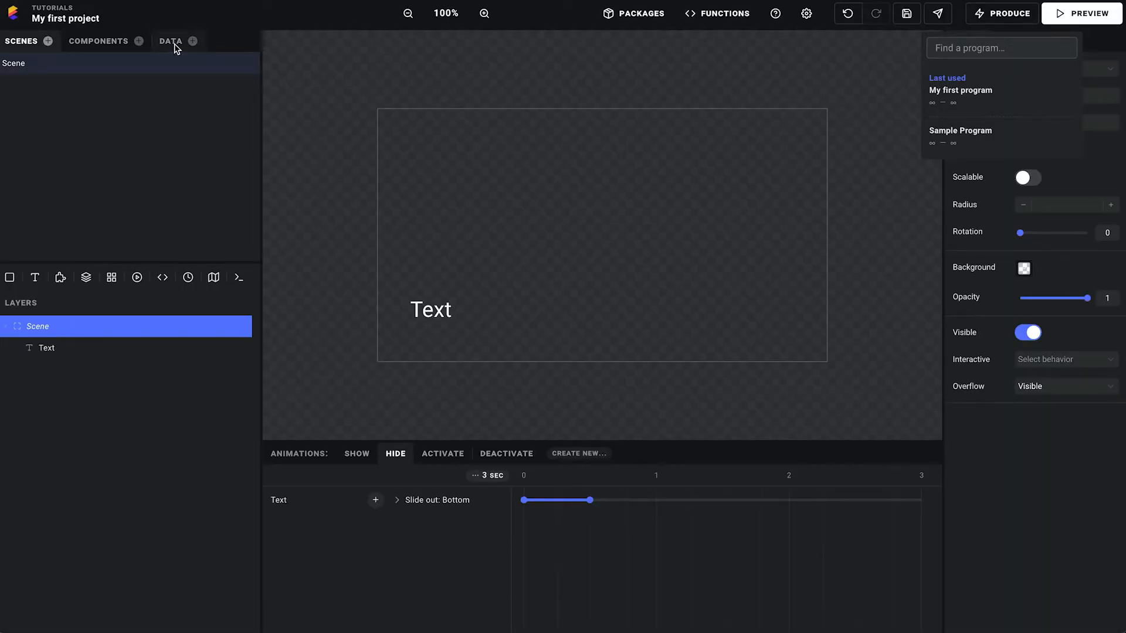
# Create a data source of the Event type named "My first event"
pyautogui.click(174, 45)
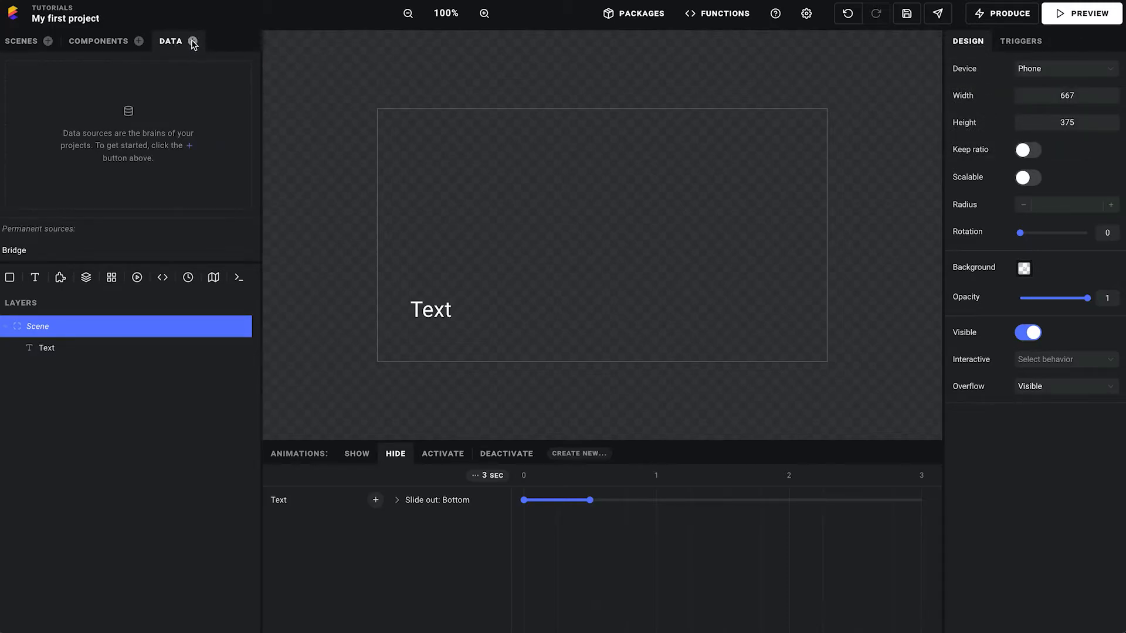
pyautogui.click(193, 42)
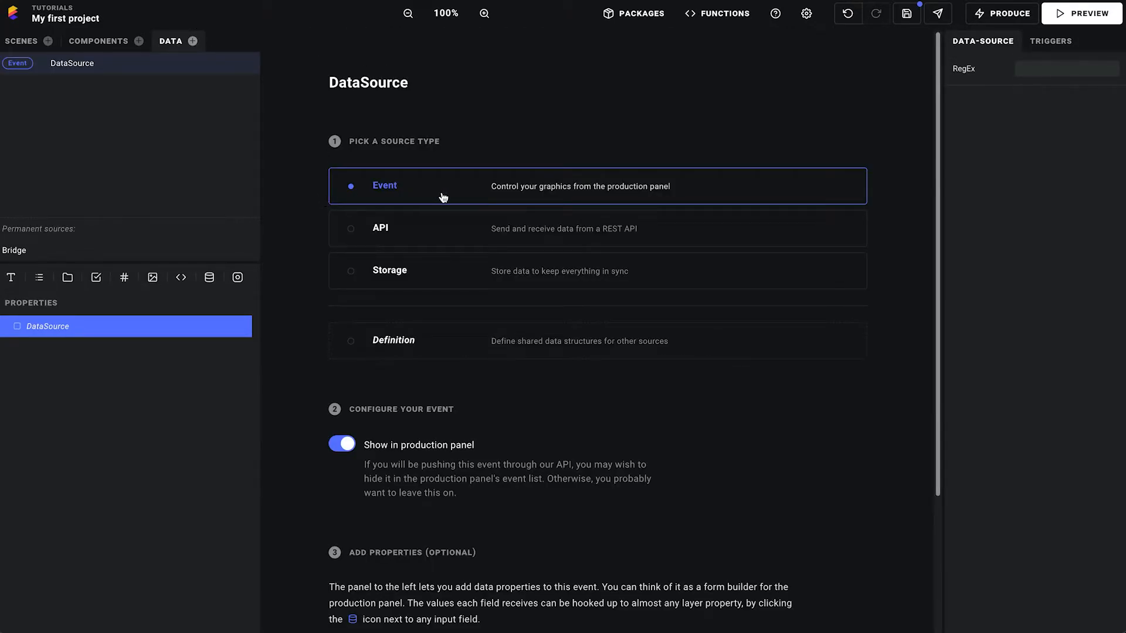
pyautogui.doubleClick(75, 63)
pyautogui.write('My first event')
pyautogui.press('Return')
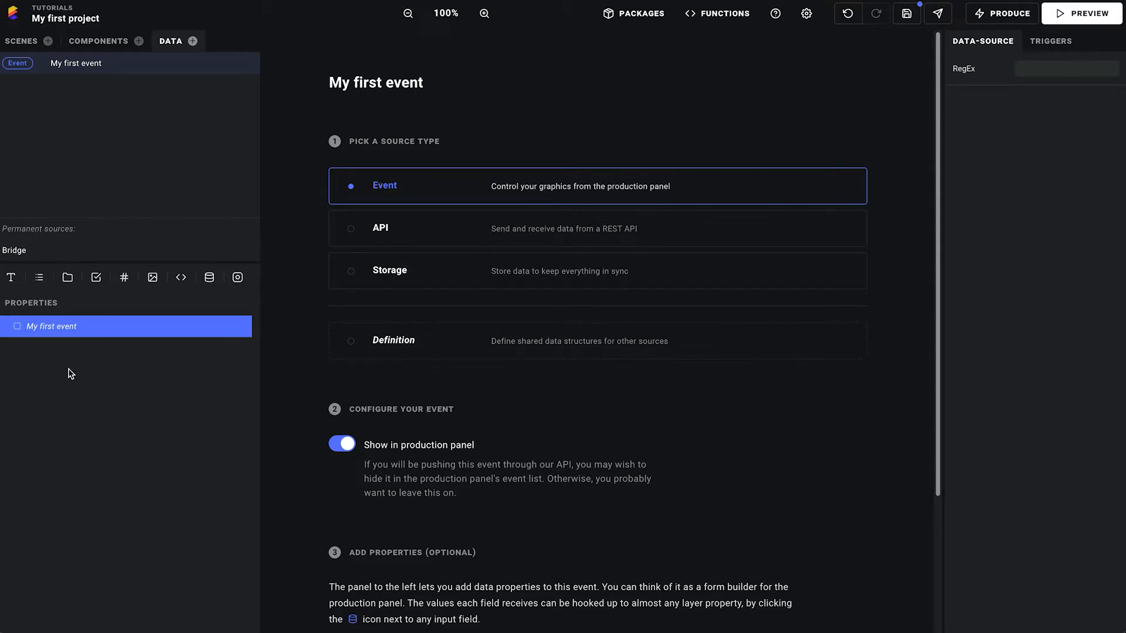
# Add a required text property named "My text" to the event and save the project
pyautogui.click(11, 279)
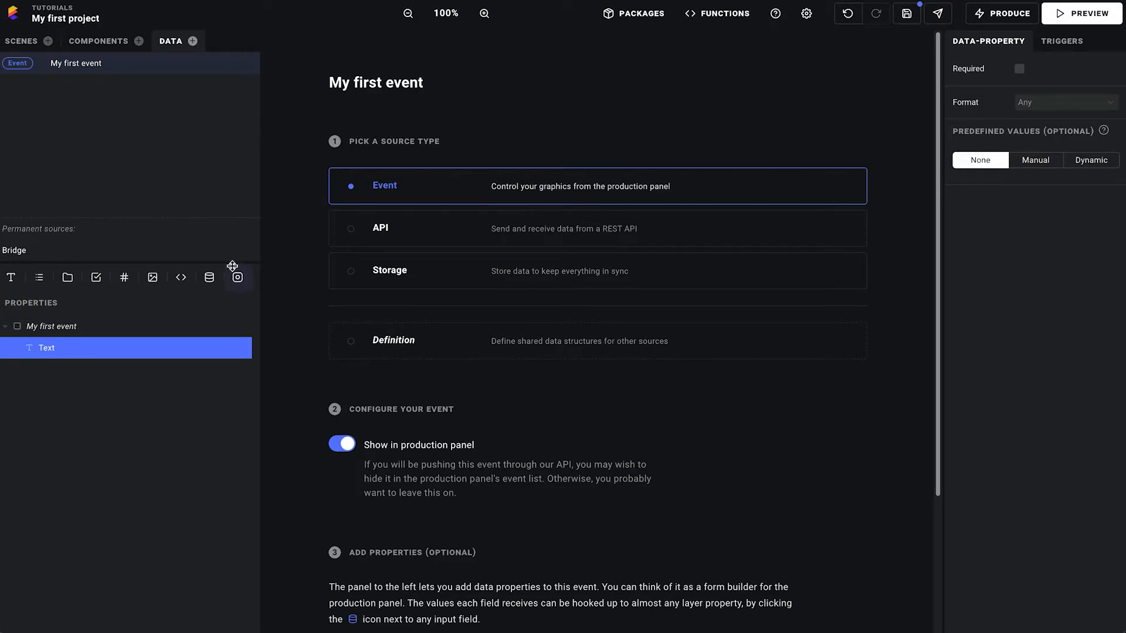
pyautogui.doubleClick(47, 350)
pyautogui.write('My text')
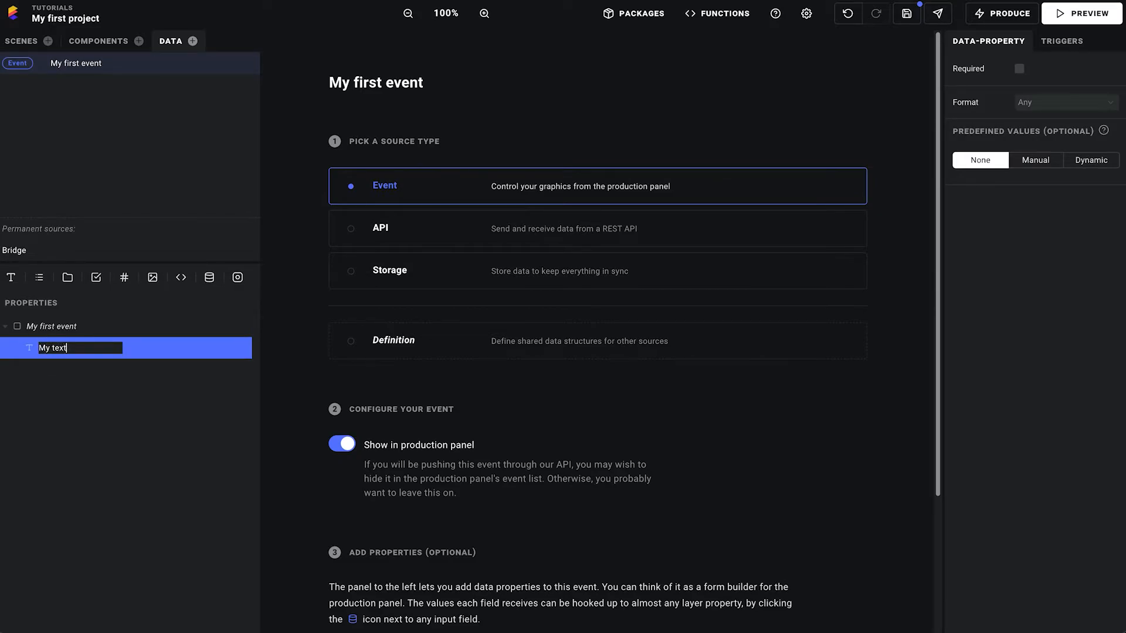
pyautogui.press('Return')
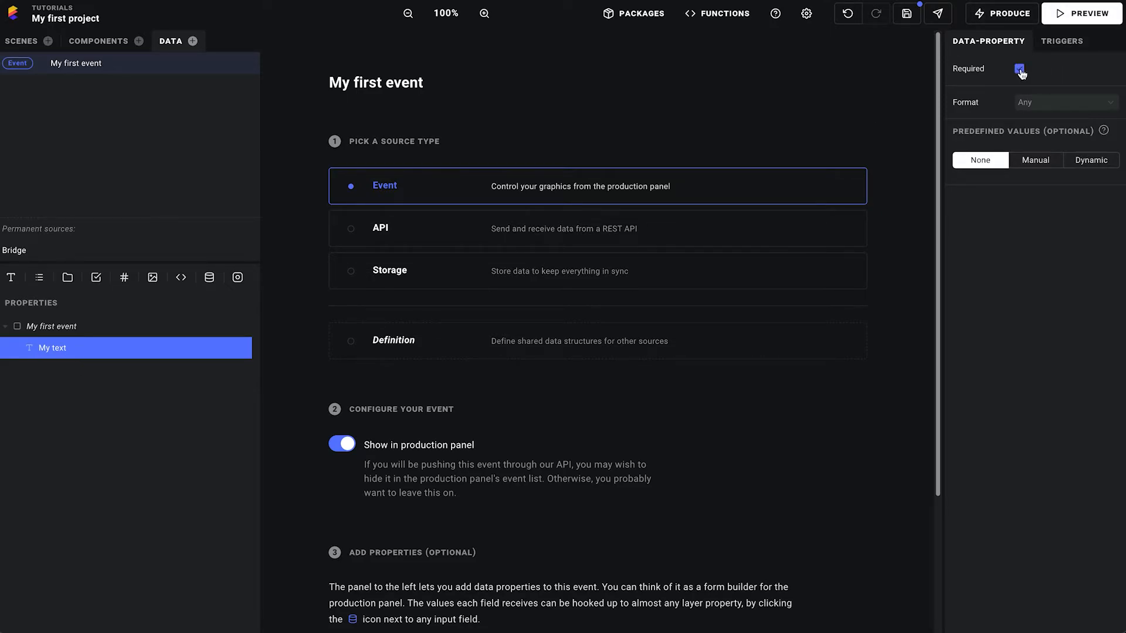
pyautogui.click(907, 15)
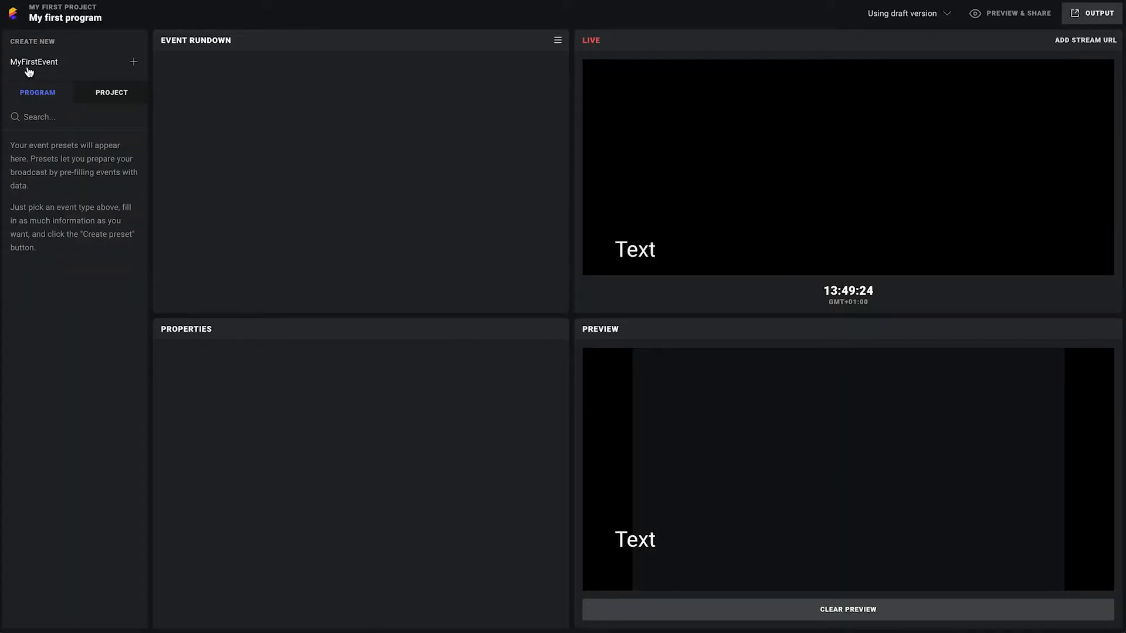
# In the production panel of My first program, air a new MyFirstEvent with My text set to "Hello"
pyautogui.click(62, 67)
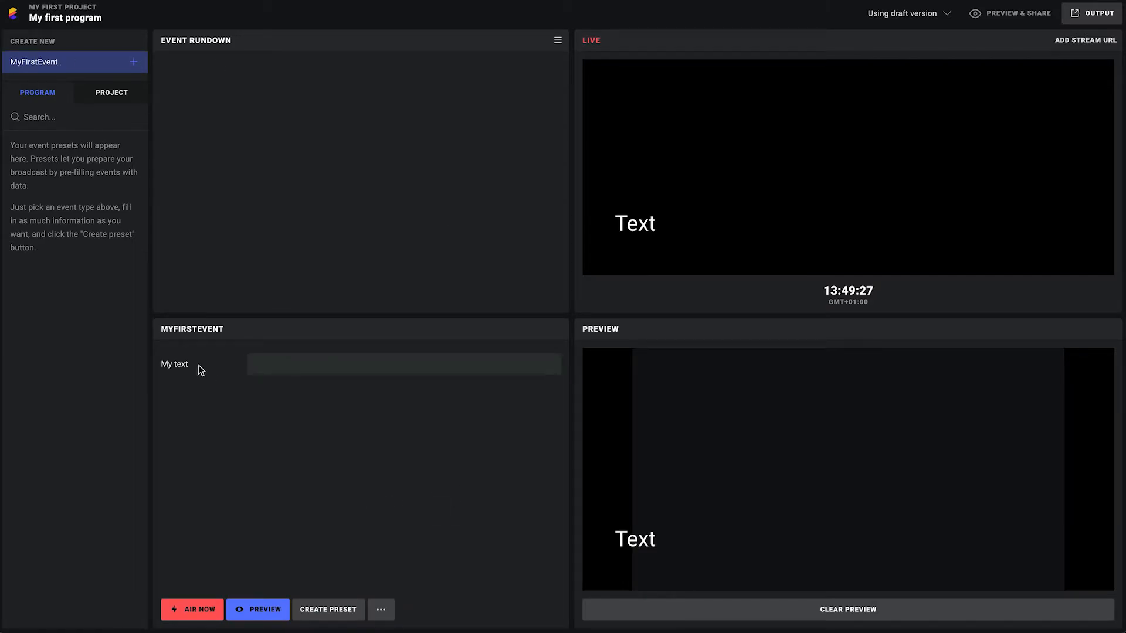
pyautogui.click(267, 364)
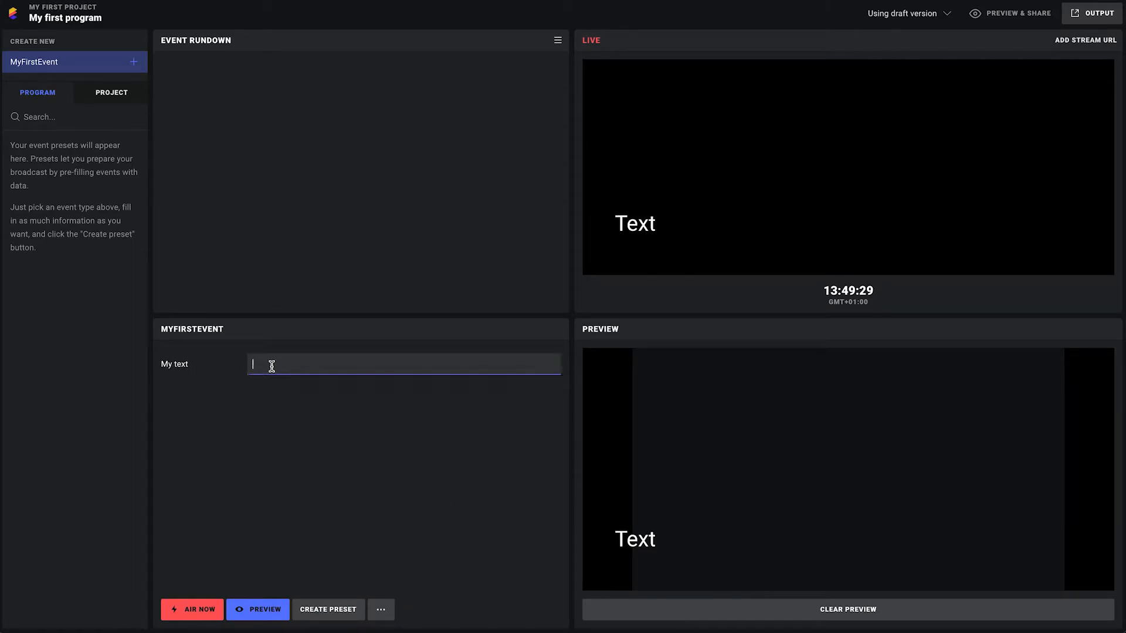
pyautogui.click(326, 490)
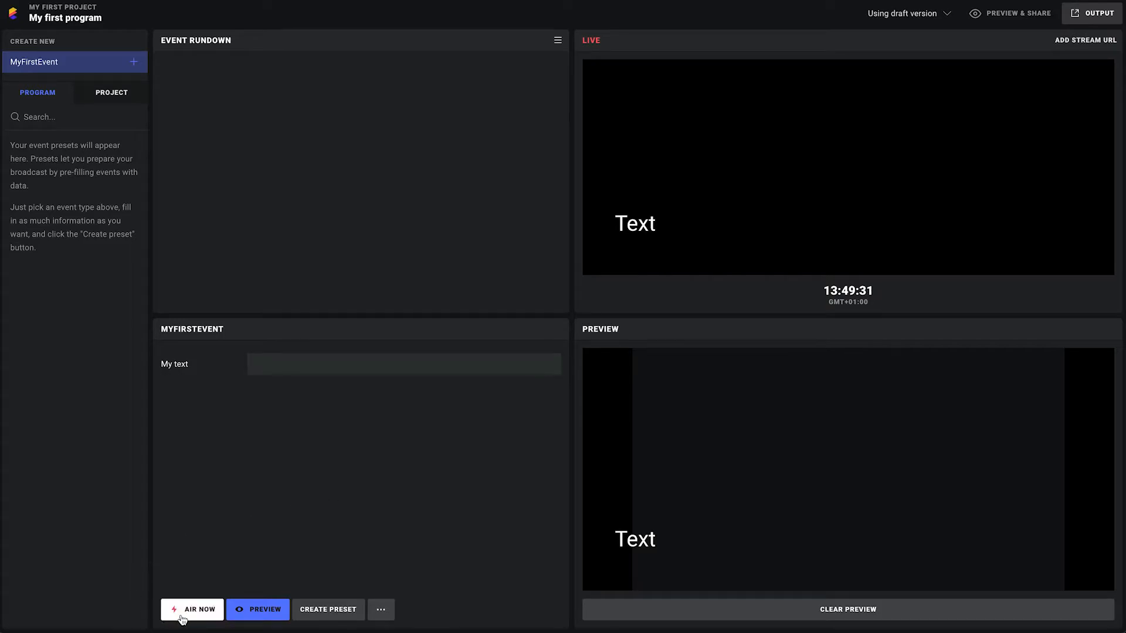
pyautogui.click(297, 360)
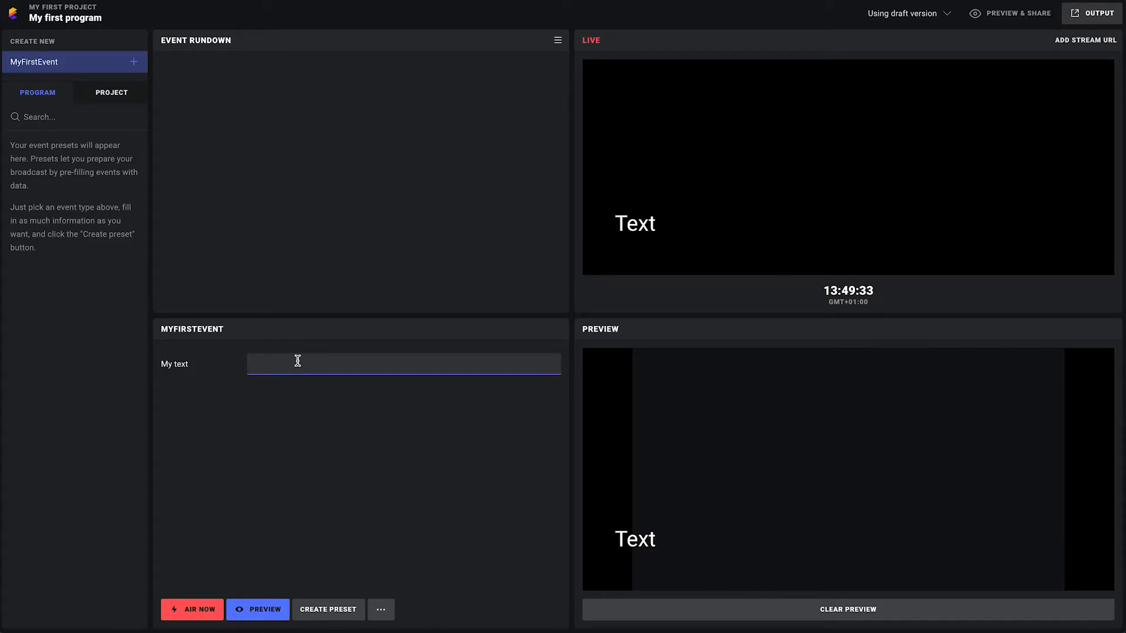
pyautogui.write('Hello')
pyautogui.click(197, 607)
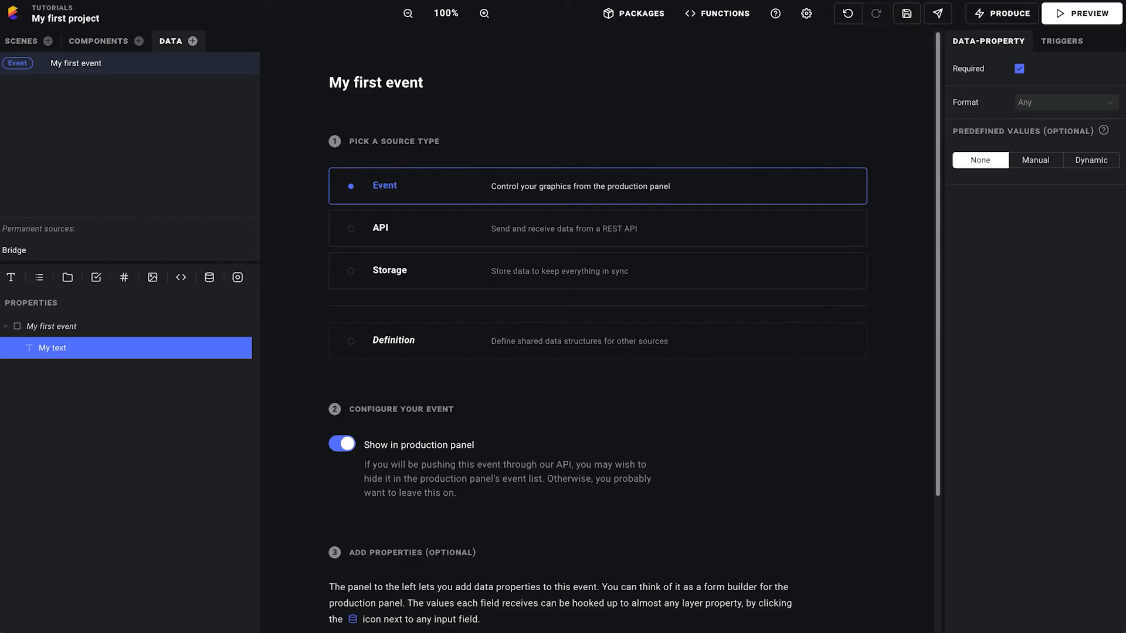
# Back in the project editor, link the scene's show and hide trigger to "My first event" and save the project
pyautogui.click(22, 45)
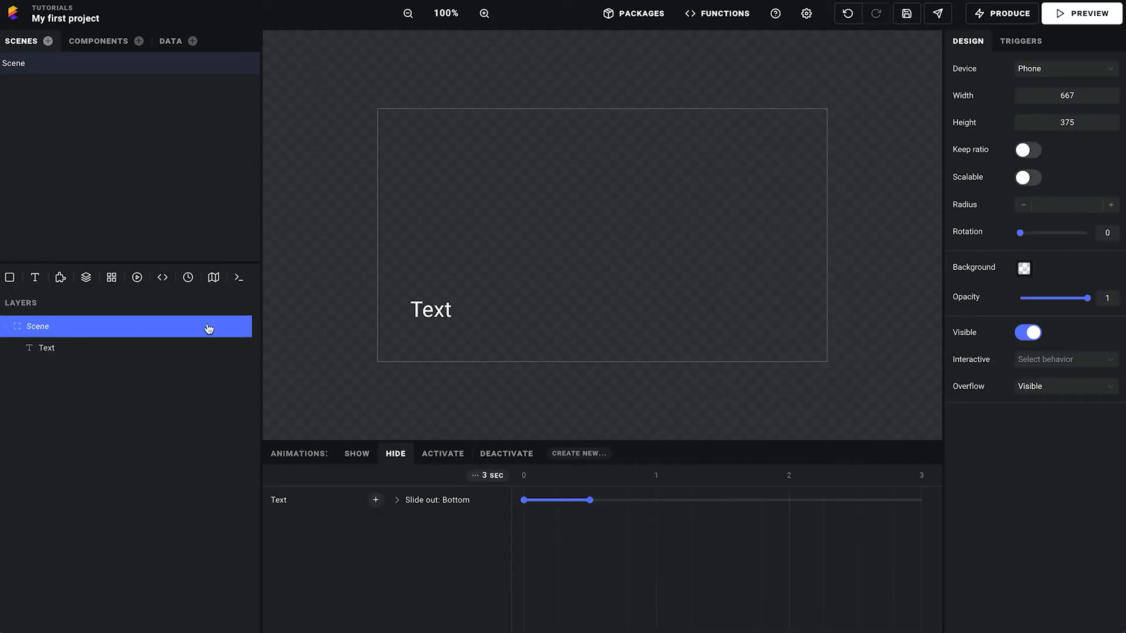
pyautogui.click(1019, 44)
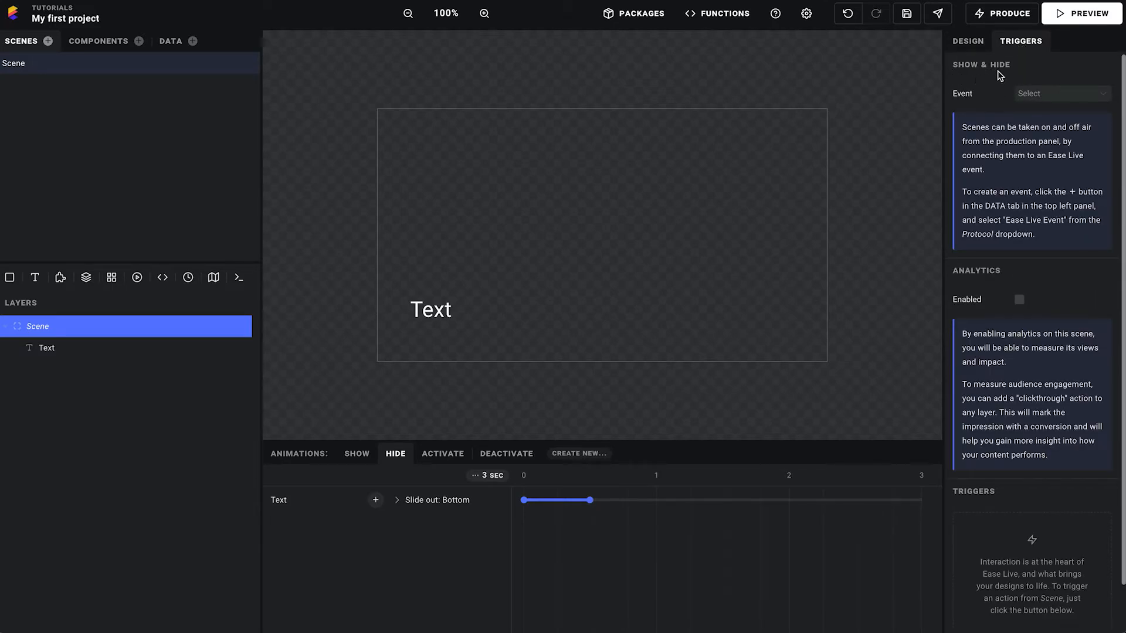
pyautogui.click(1058, 95)
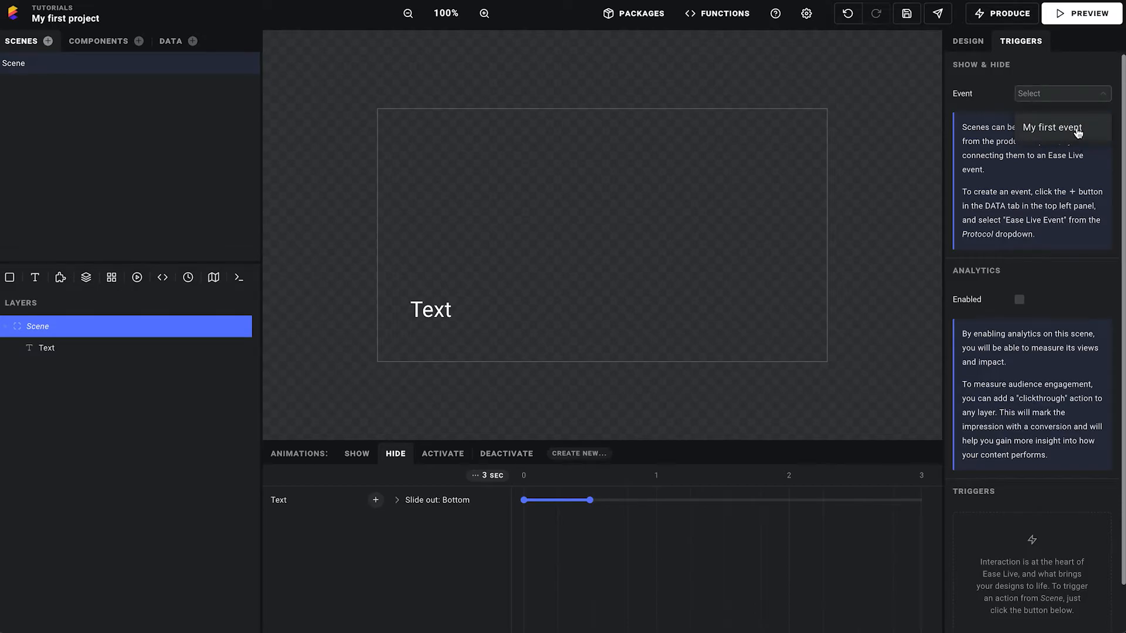
pyautogui.click(1074, 131)
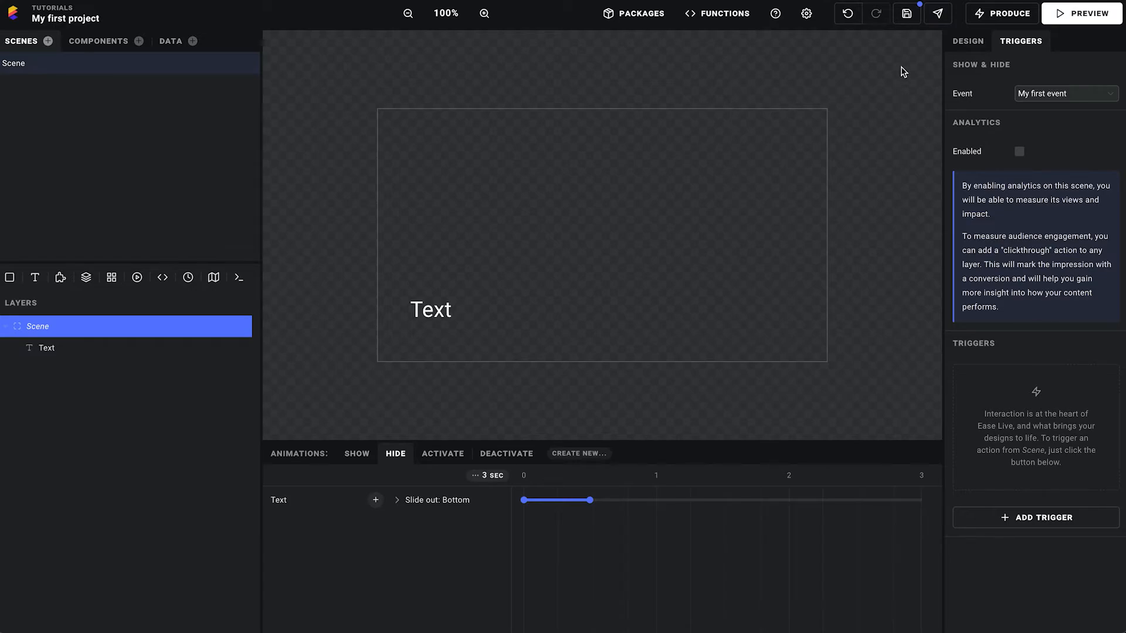
pyautogui.click(906, 13)
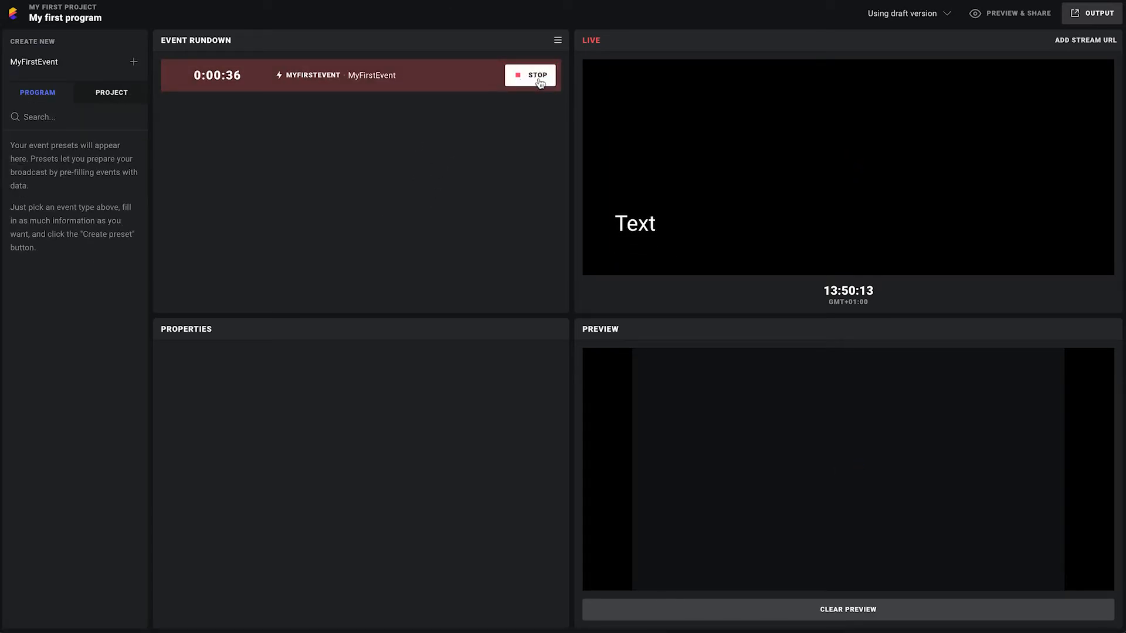
# In the production panel, stop the running MyFirstEvent and air the earlier event with My text "Hello" again
pyautogui.click(525, 79)
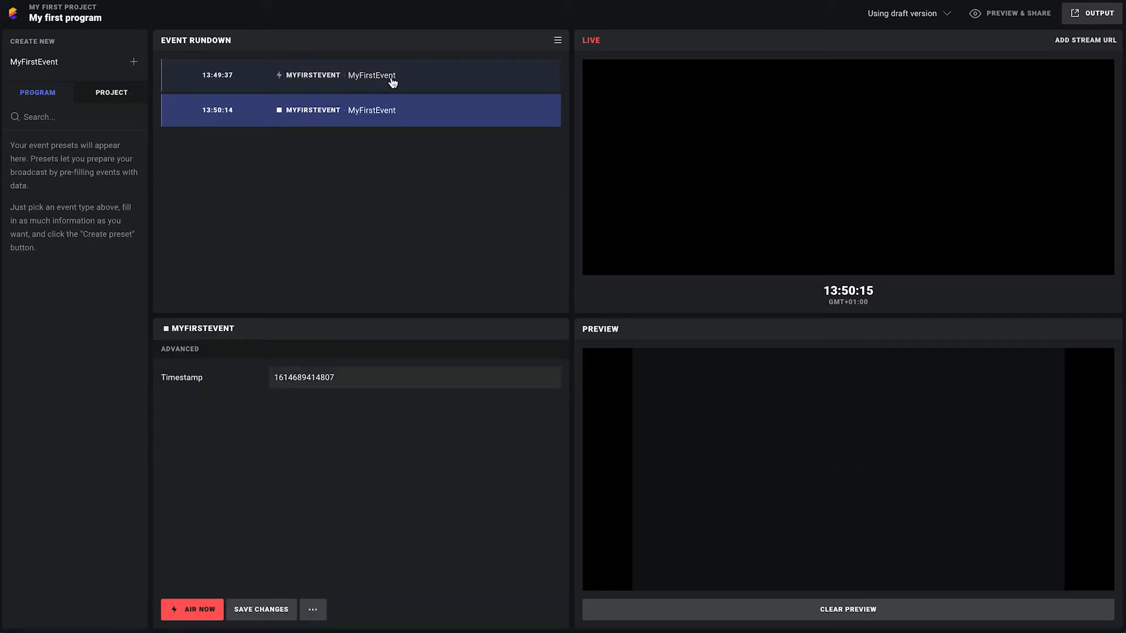
pyautogui.click(351, 82)
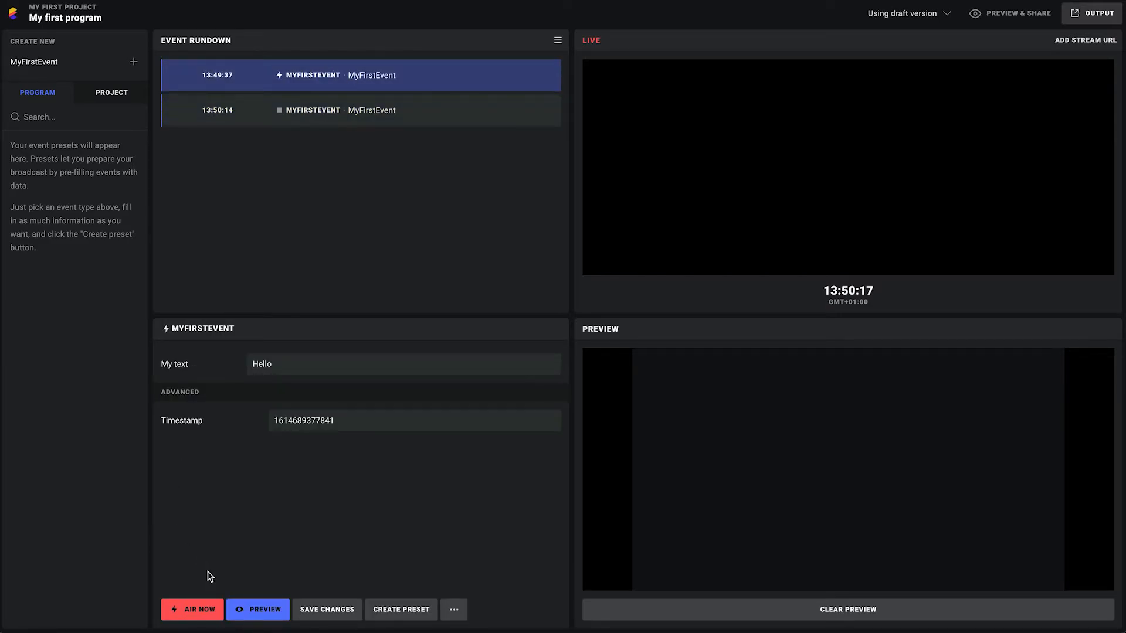
pyautogui.click(203, 610)
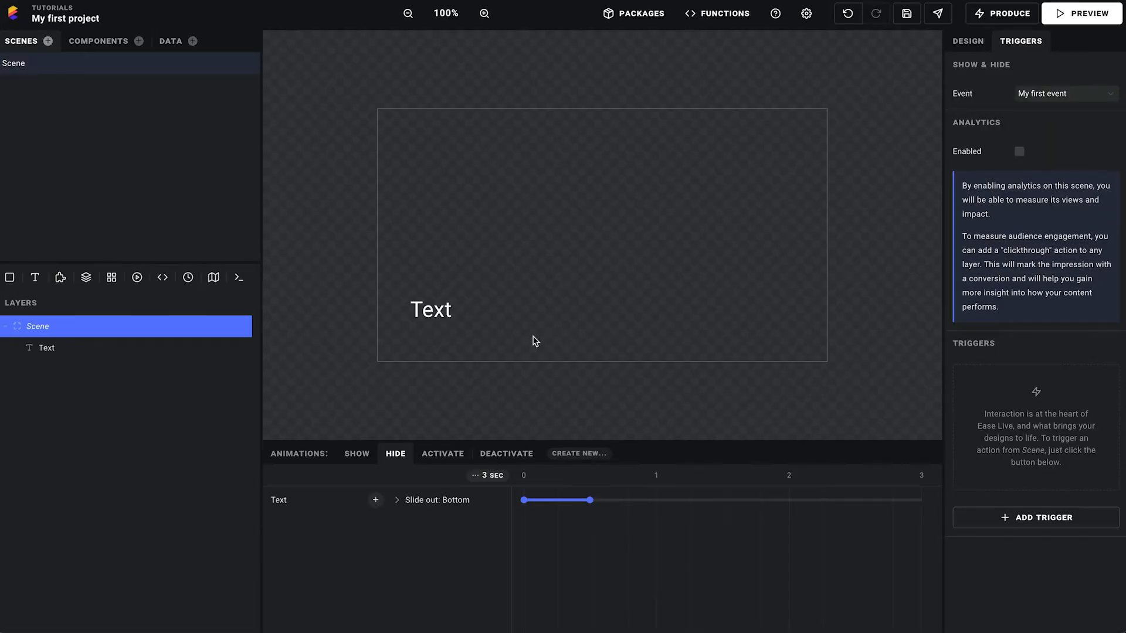
# In the project editor, bind the Text layer's text value to the "My text" property of "My first event"
pyautogui.click(434, 308)
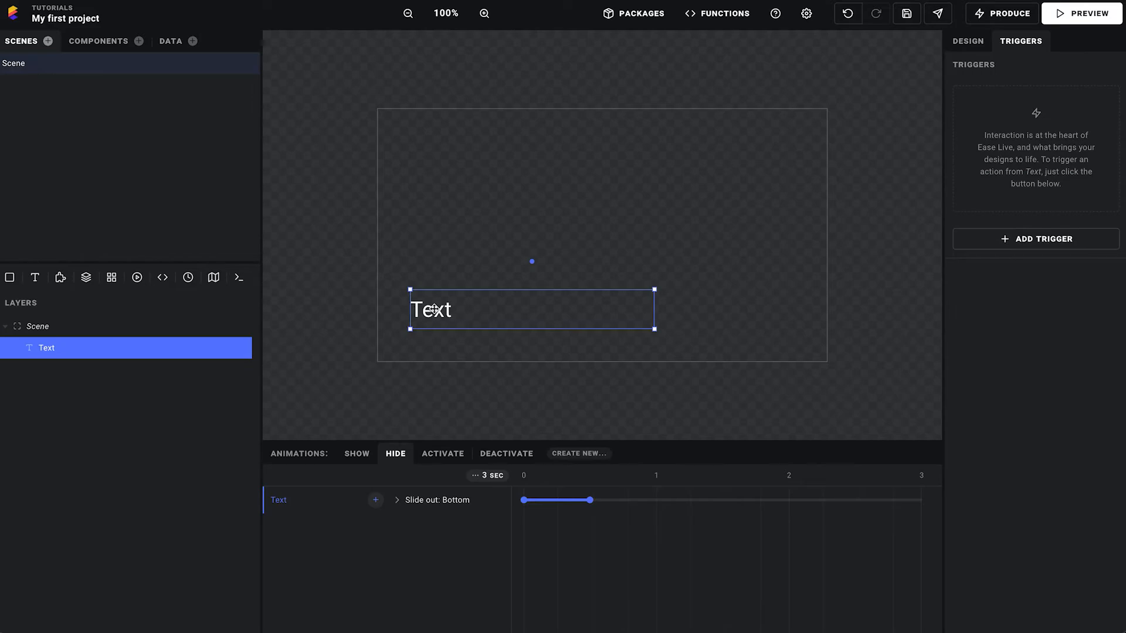
pyautogui.click(975, 41)
pyautogui.scroll(-4, 971, 339)
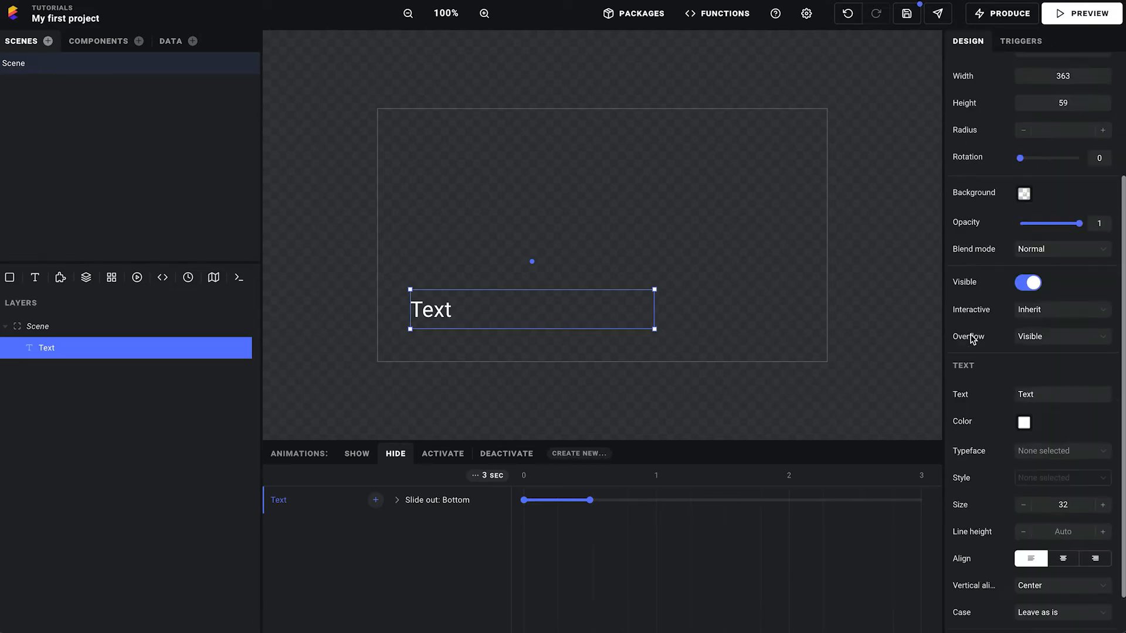
pyautogui.click(50, 330)
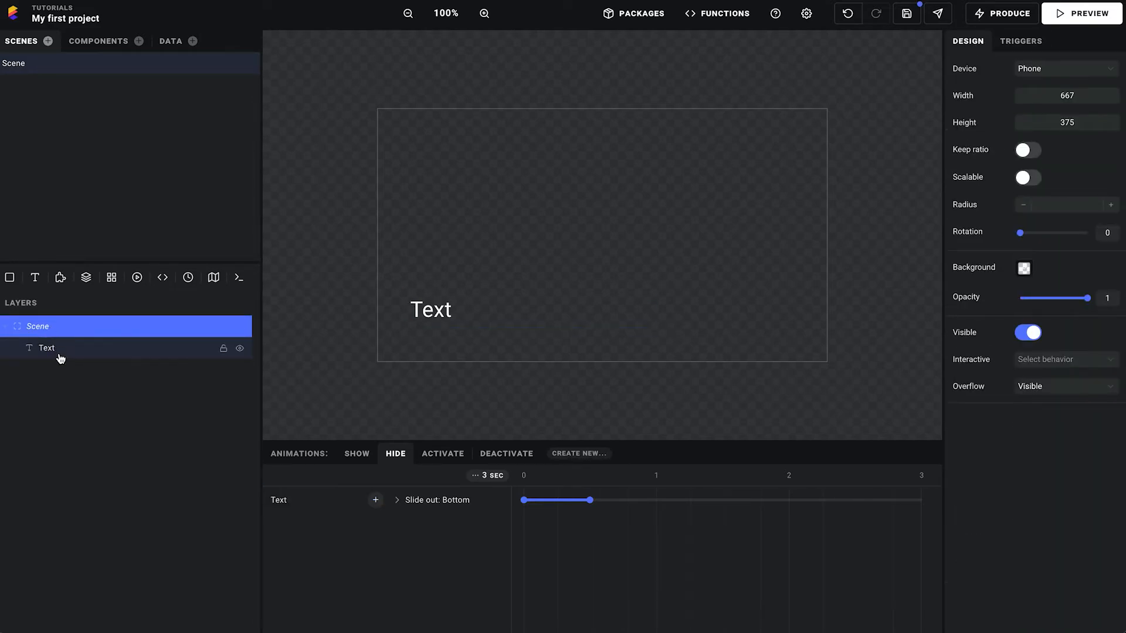
pyautogui.click(58, 353)
pyautogui.click(60, 326)
pyautogui.click(65, 352)
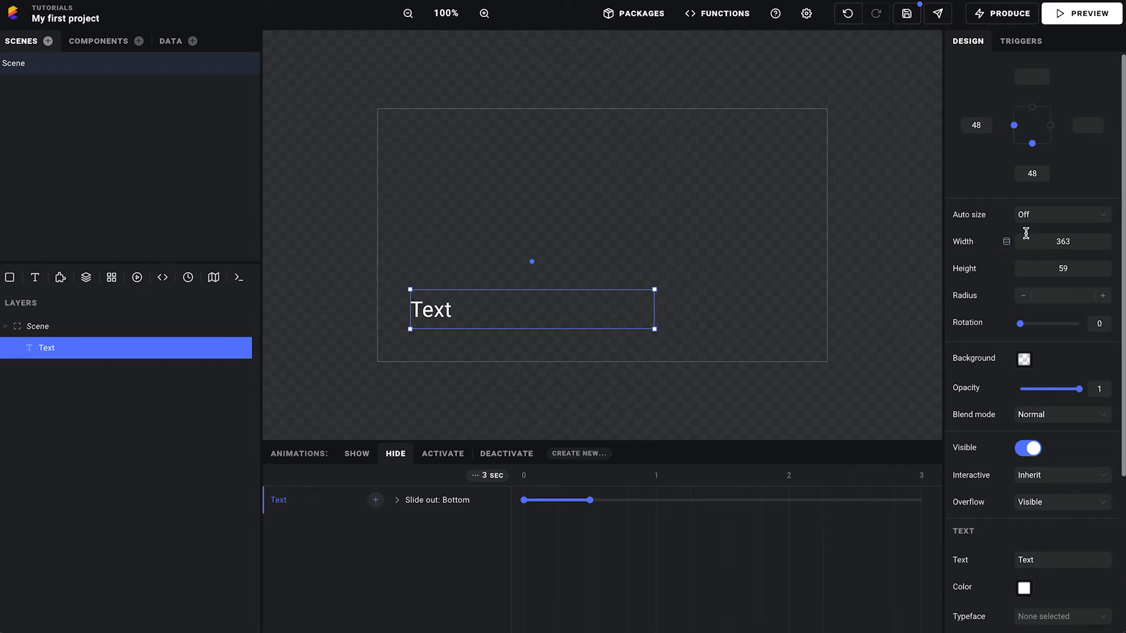
pyautogui.scroll(-3, 1040, 250)
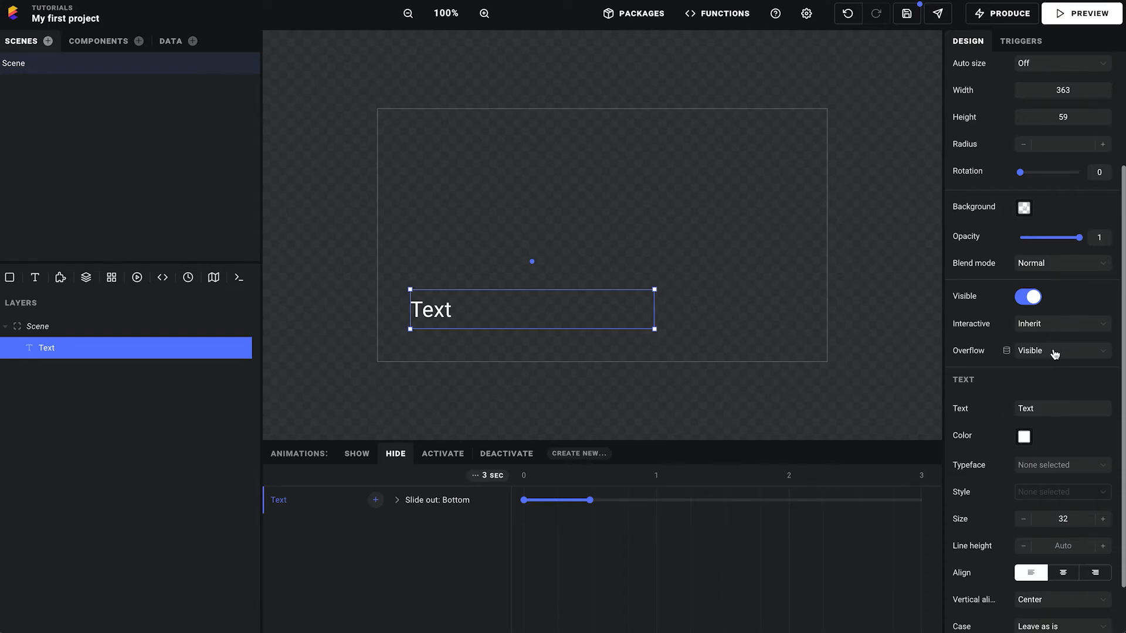
pyautogui.scroll(-1, 1082, 419)
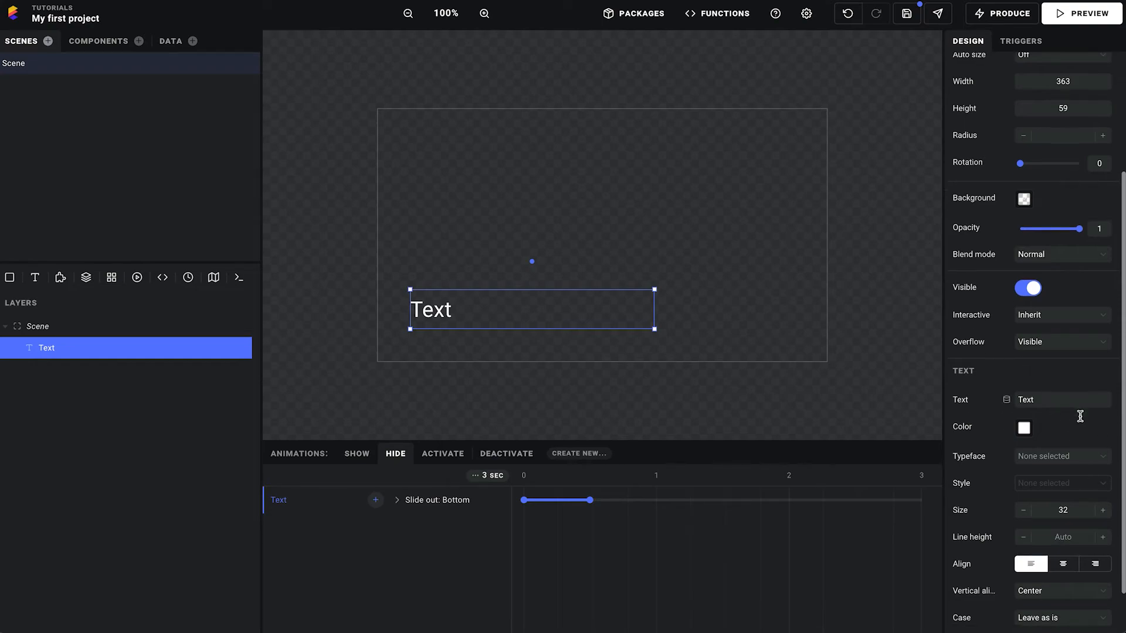
pyautogui.click(1007, 392)
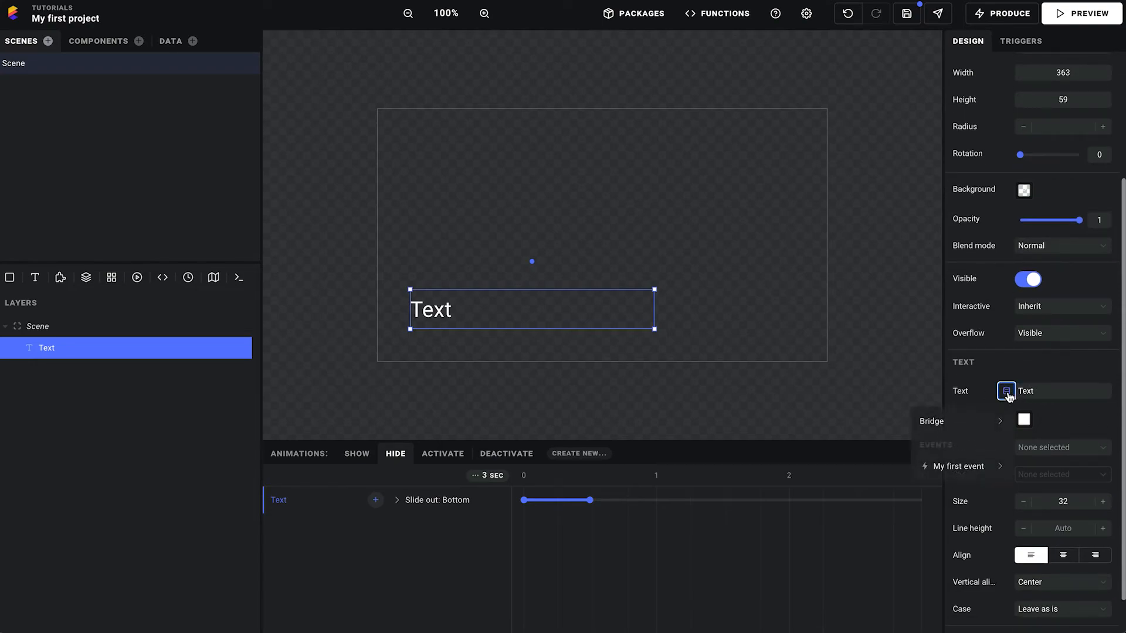
pyautogui.moveTo(971, 472)
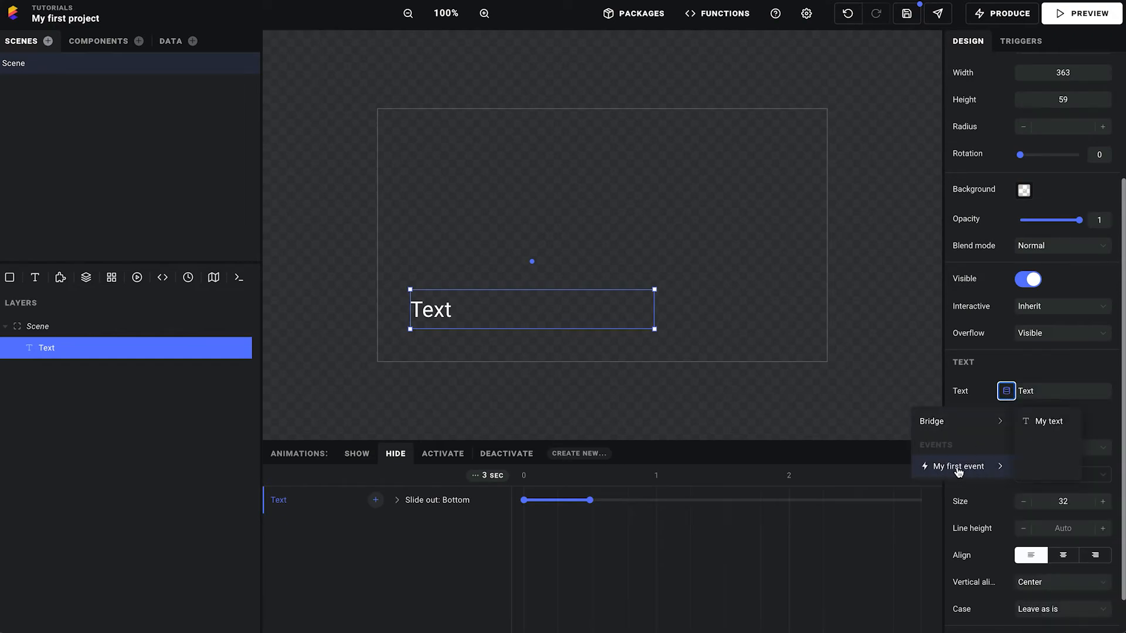
pyautogui.click(1046, 430)
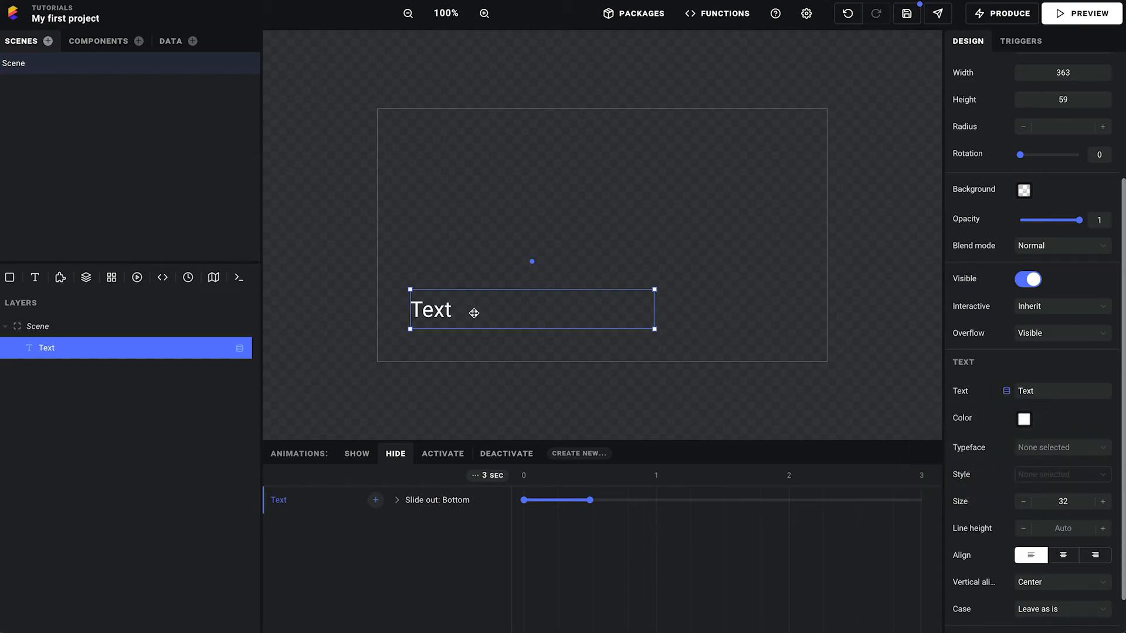
# Deselect the Text layer without changing its placeholder text and save the project
pyautogui.doubleClick(437, 311)
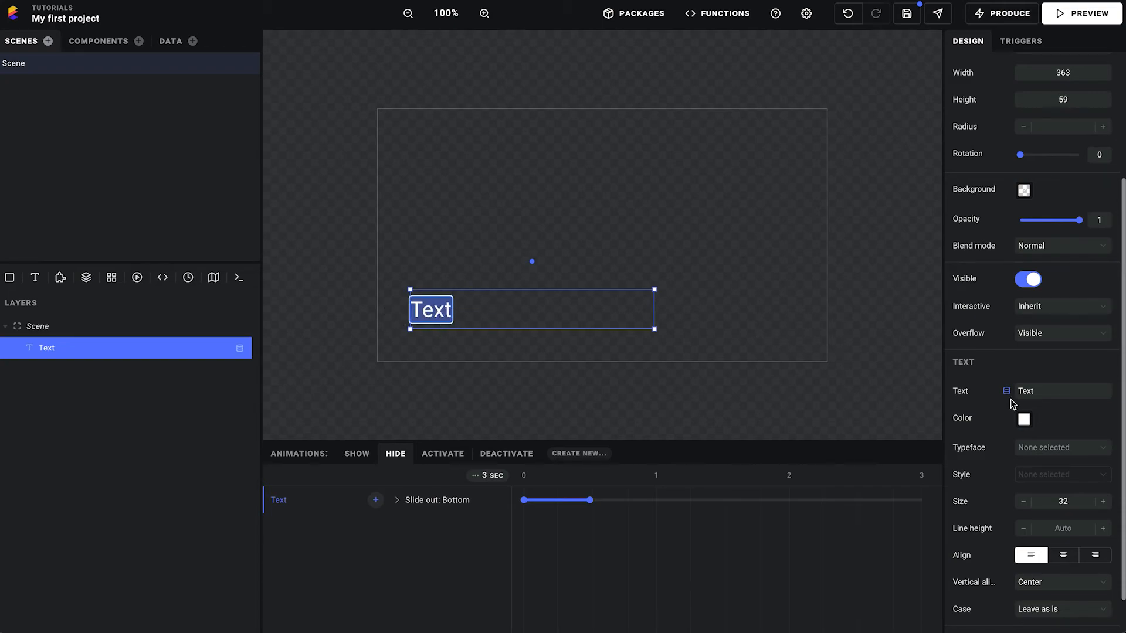
pyautogui.click(877, 324)
pyautogui.click(903, 16)
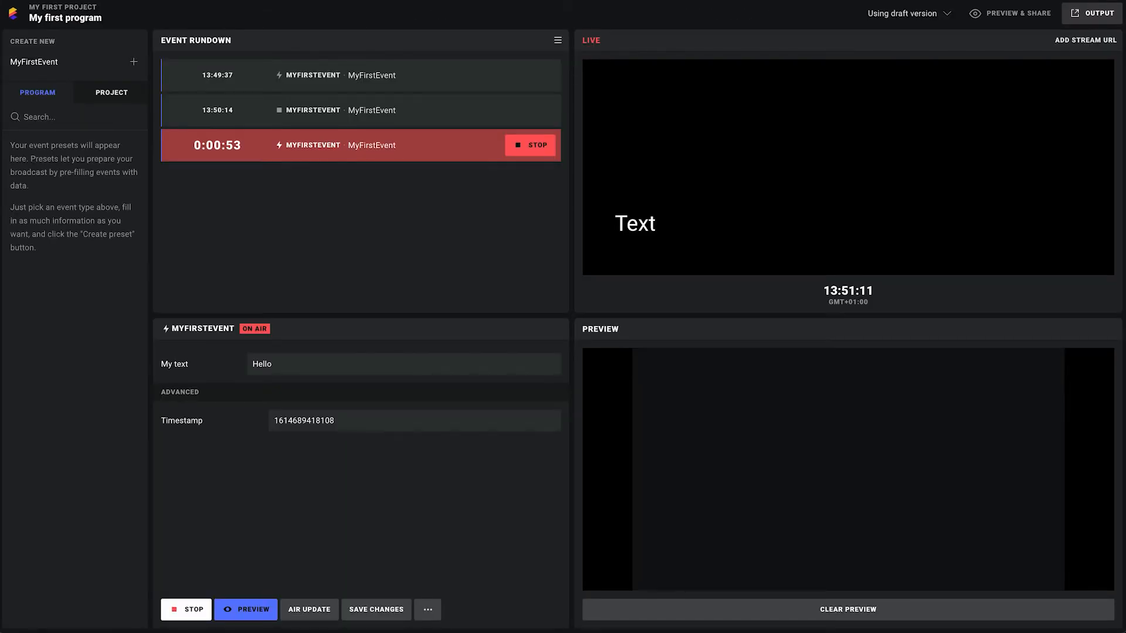
# Reload the production panel of My first program and stop the MyFirstEvent that is on air
pyautogui.press('F5')
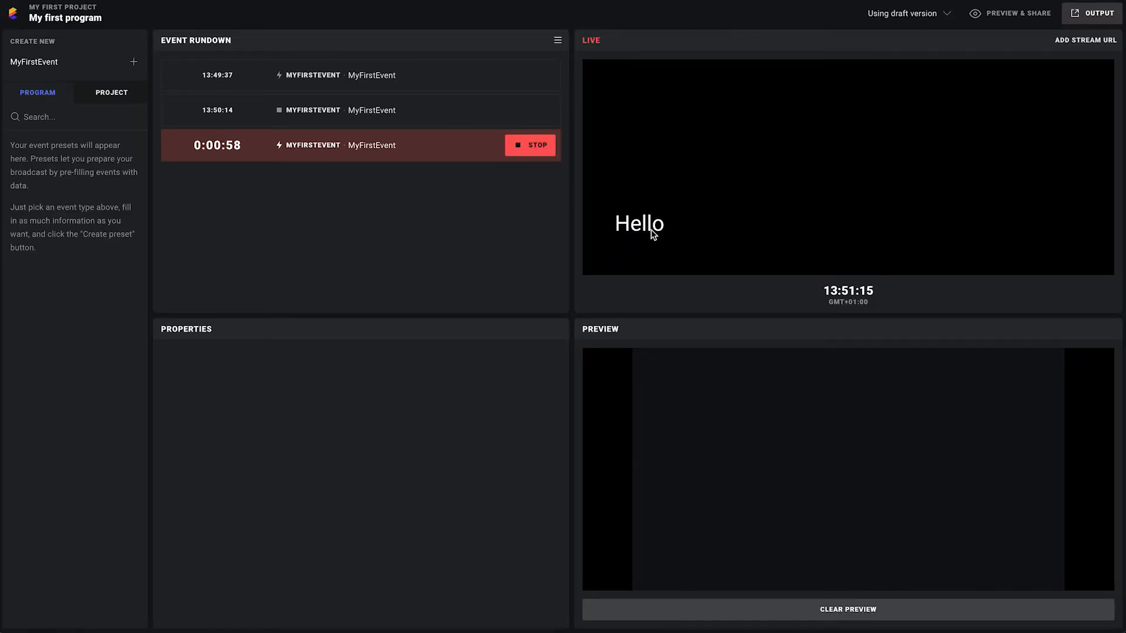
pyautogui.click(369, 153)
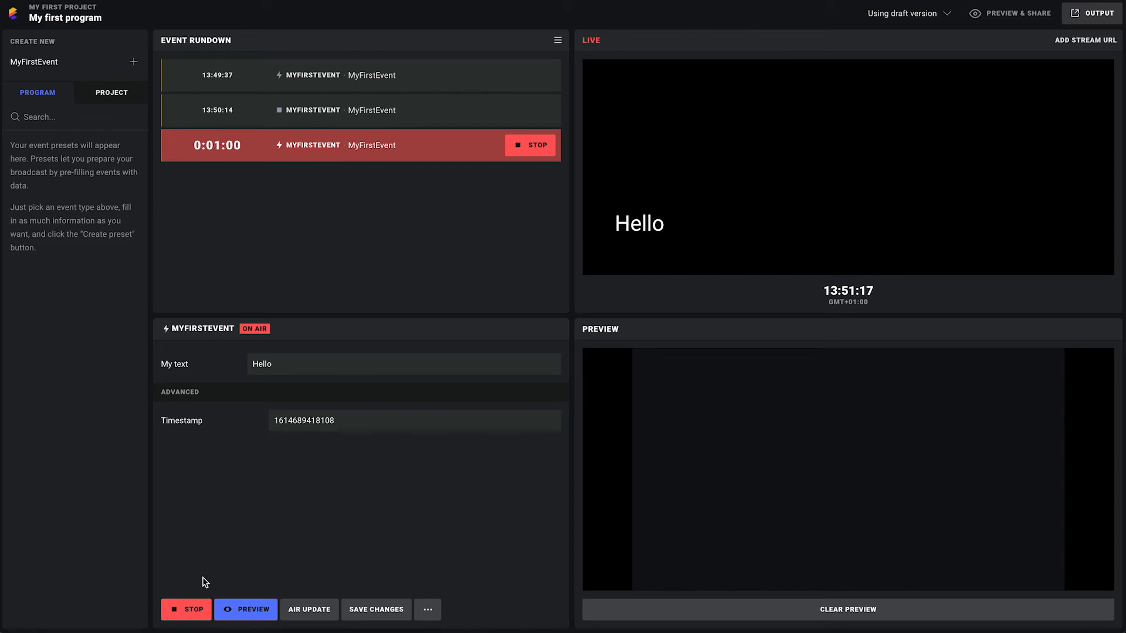
pyautogui.click(187, 610)
# Create a new MyFirstEvent with My text set to "Hola" and air it
pyautogui.click(47, 64)
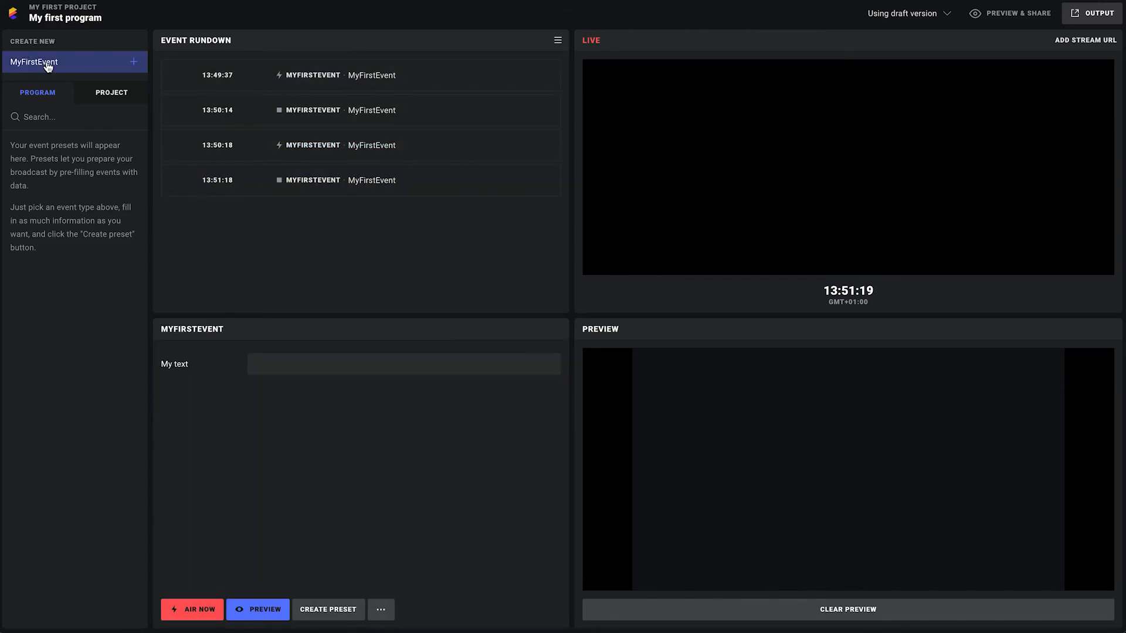
pyautogui.click(289, 364)
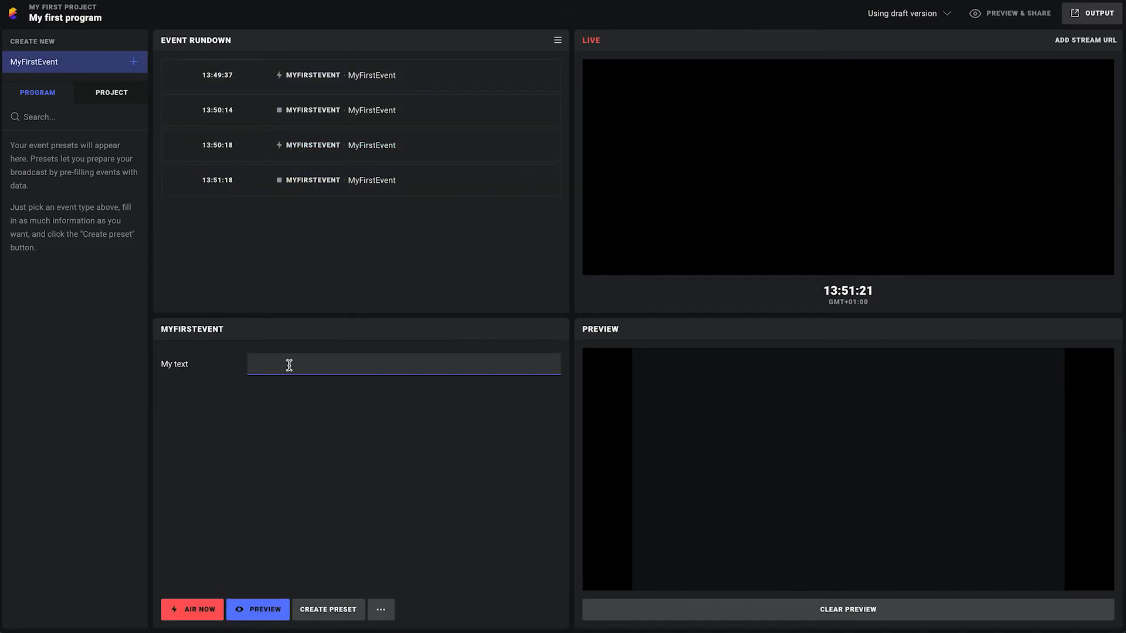
pyautogui.write('Hola')
pyautogui.click(199, 613)
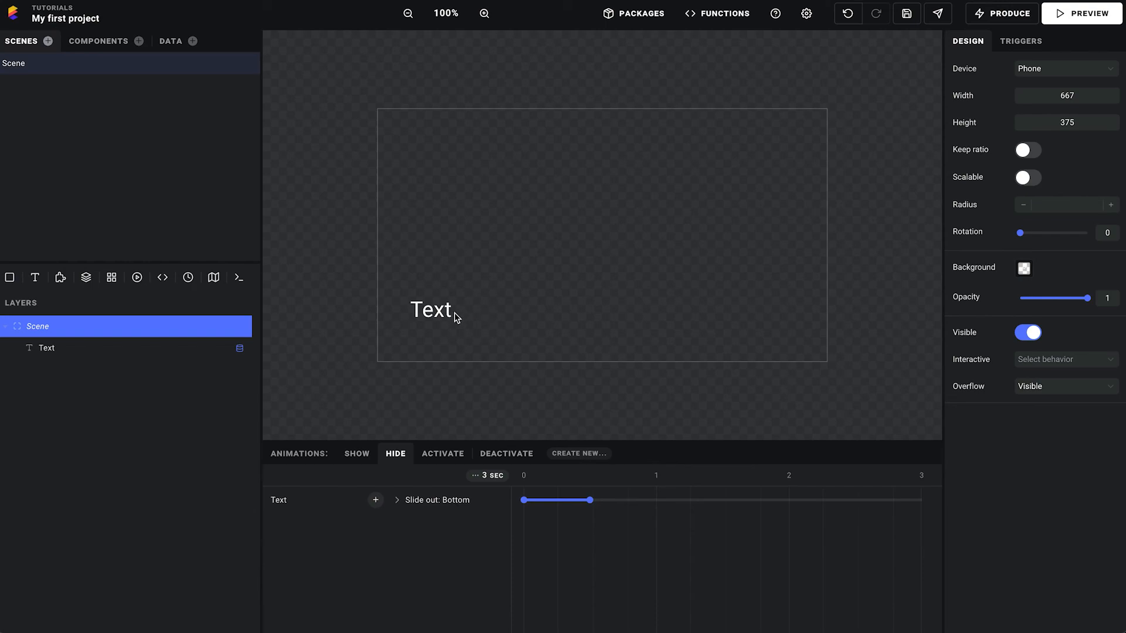
# Back in the project editor, review the "My first event" data source and the Text layer's data binding, and save the project
pyautogui.click(173, 42)
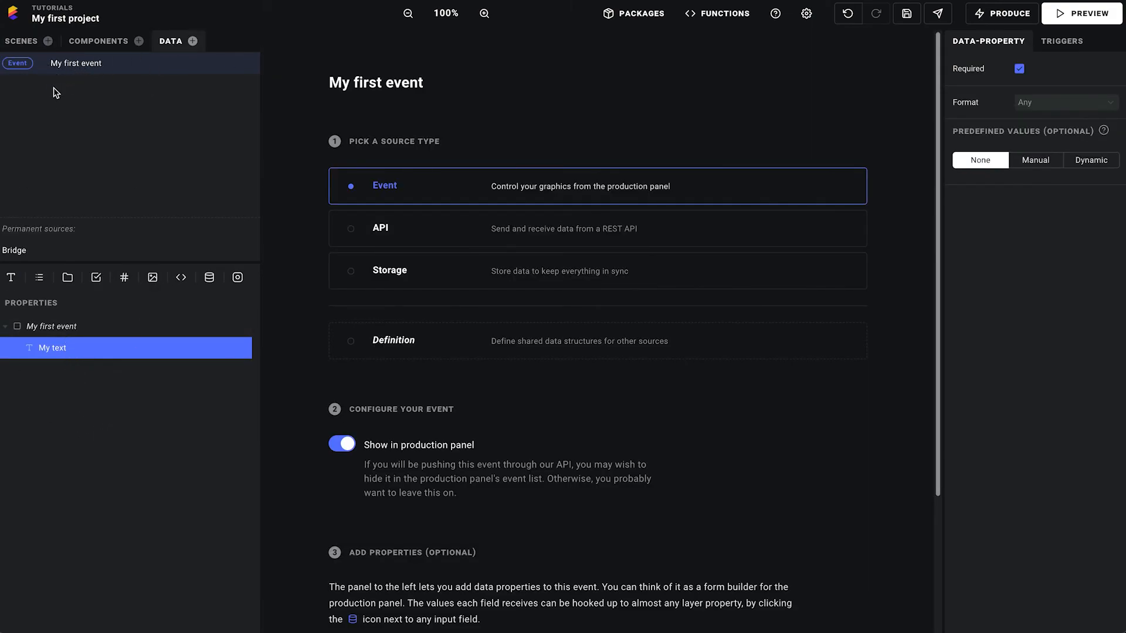
pyautogui.click(24, 42)
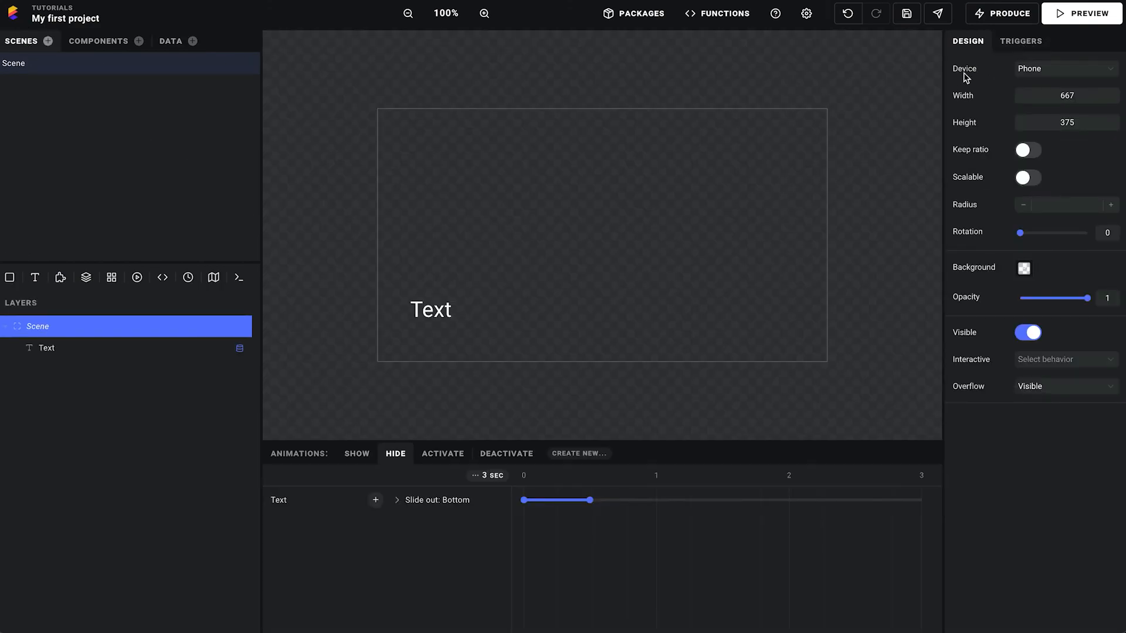
pyautogui.click(443, 314)
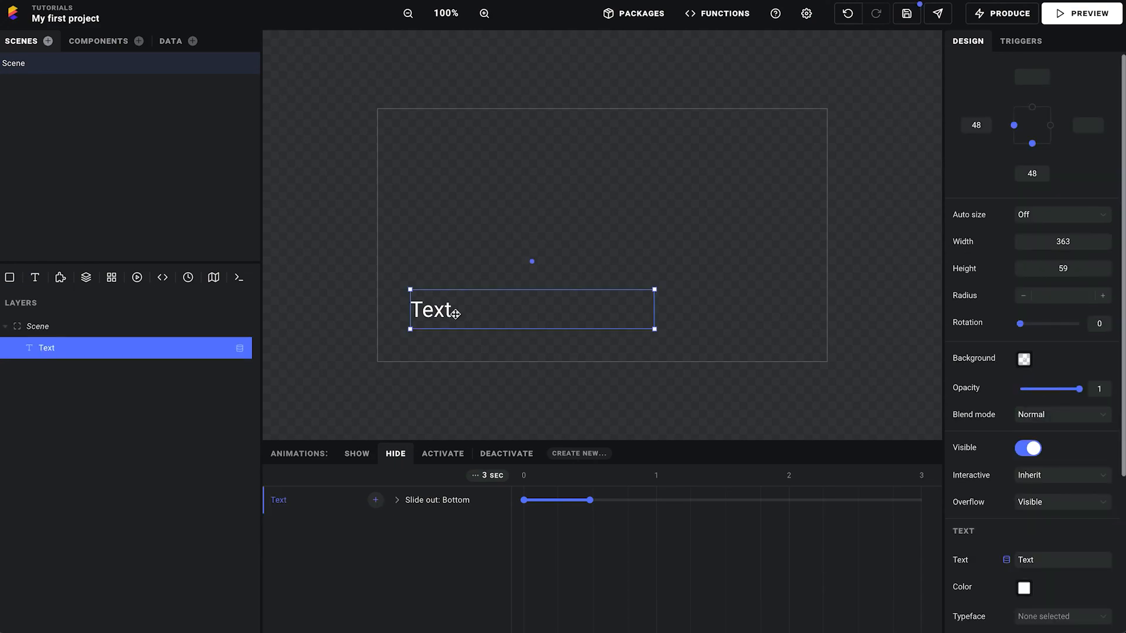
pyautogui.click(1006, 565)
pyautogui.moveTo(979, 509)
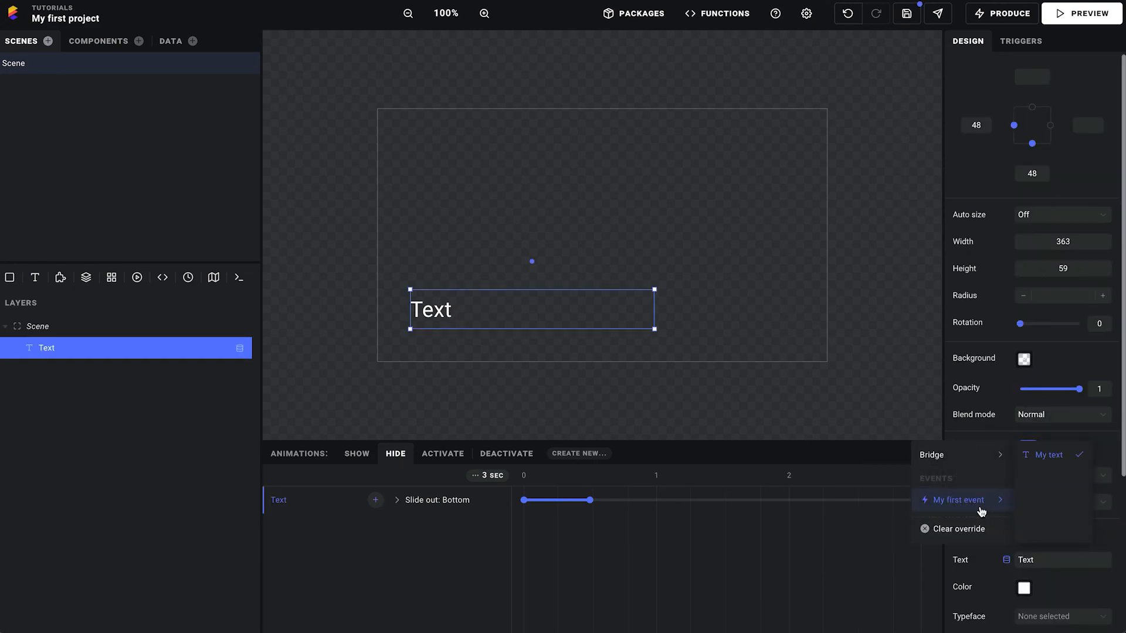
pyautogui.click(859, 280)
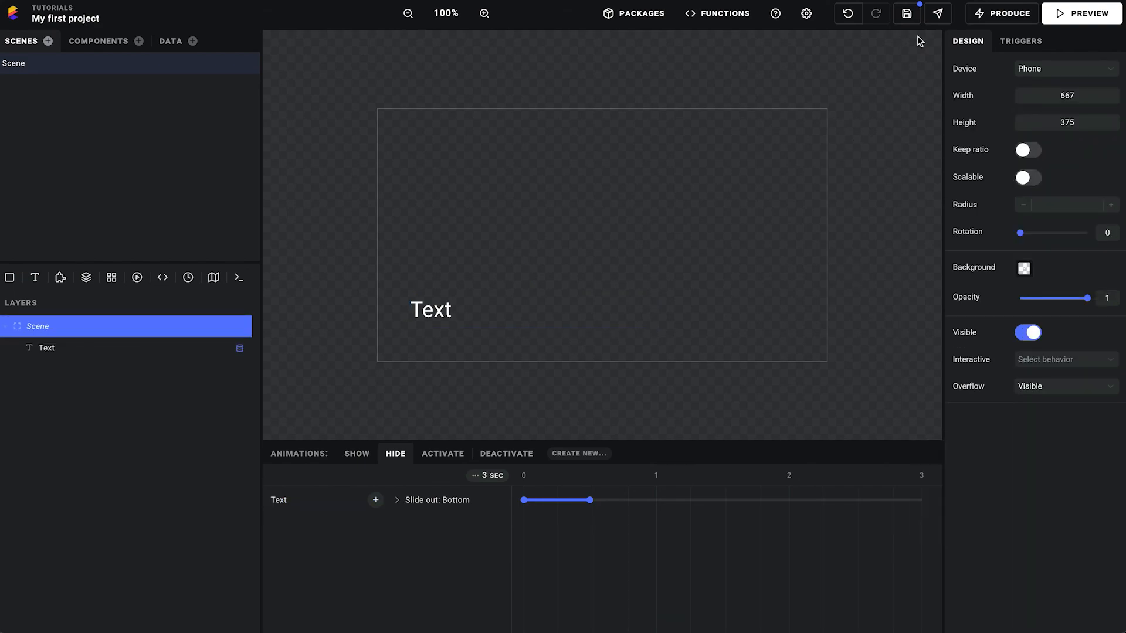
pyautogui.click(907, 18)
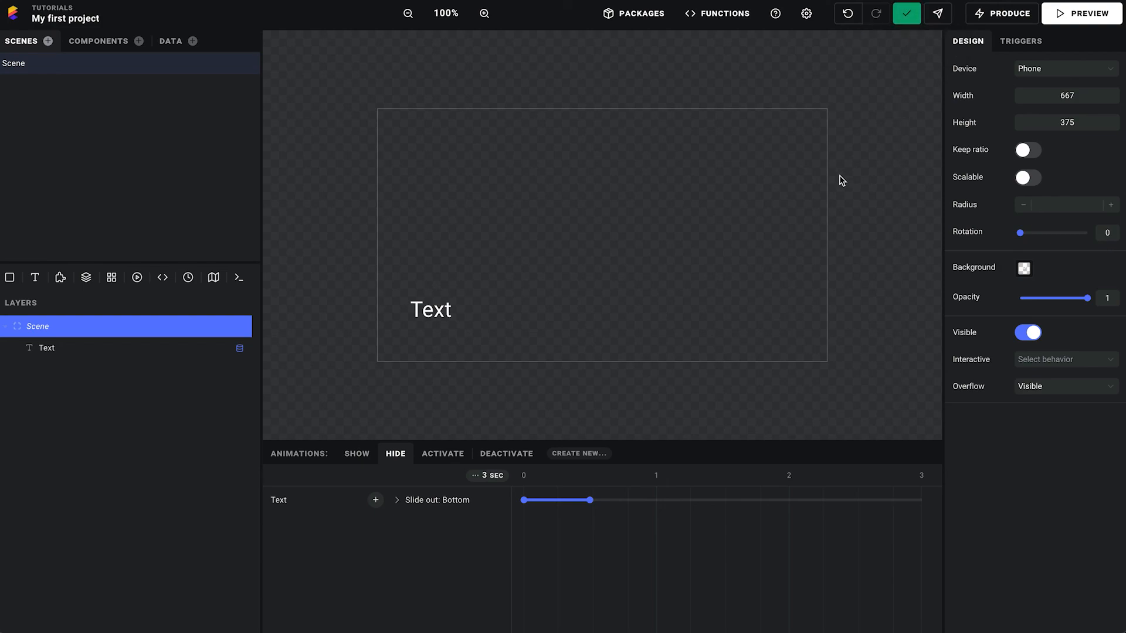